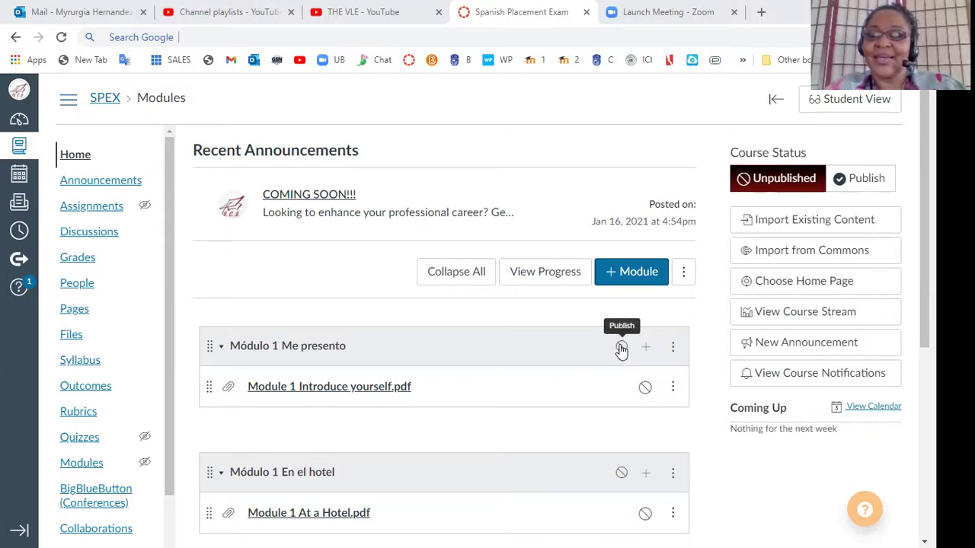
Publish the module Módulo 1 Me presento and start a new assignment item in it using Create Assignment
left_click(621, 347)
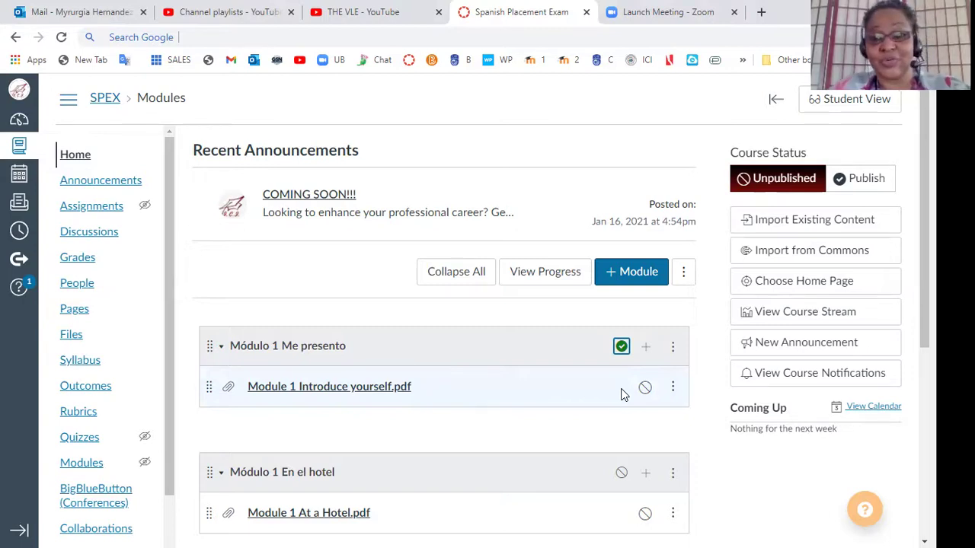
left_click(645, 349)
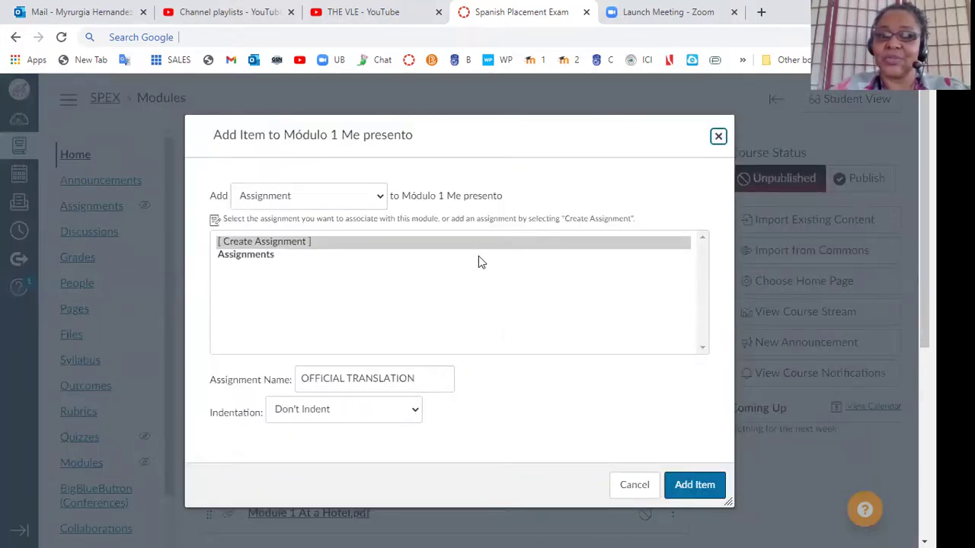
left_click(455, 243)
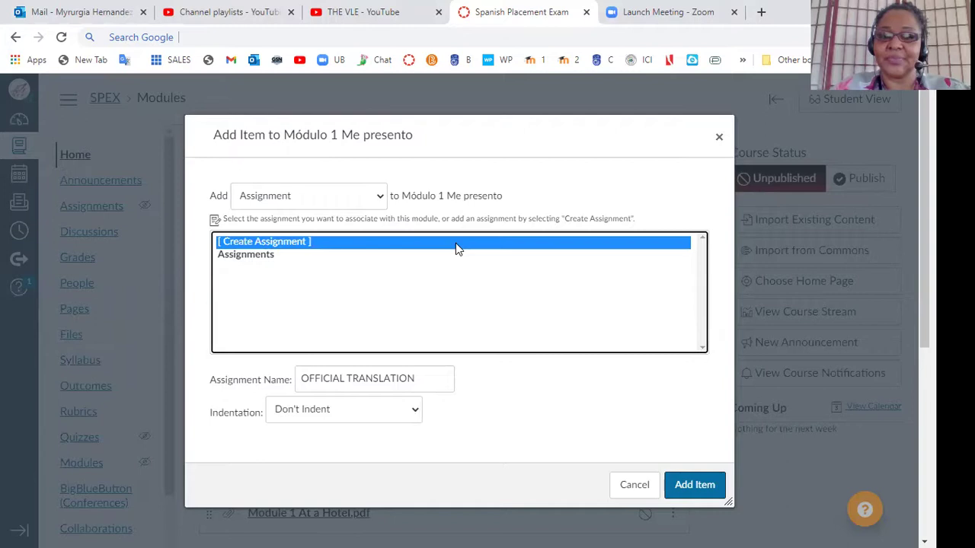
Name the new assignment "Oral Assignment" and add it to the module Módulo 1 Me presento
double_click(425, 383)
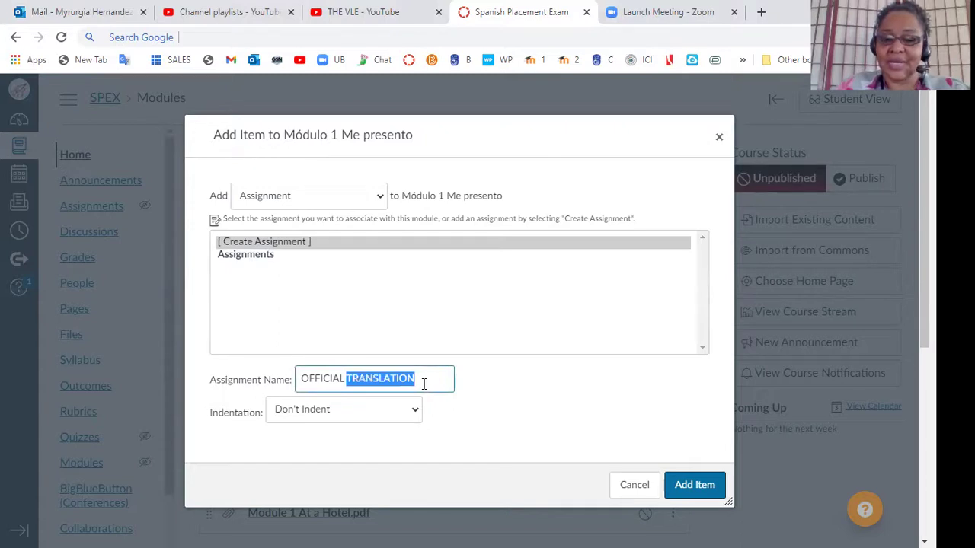
key("BackSpace")
key("BackSpace")
key("BackSpace")
key("BackSpace")
key("BackSpace")
key("BackSpace")
key("BackSpace")
key("BackSpace")
key("BackSpace")
key("BackSpace")
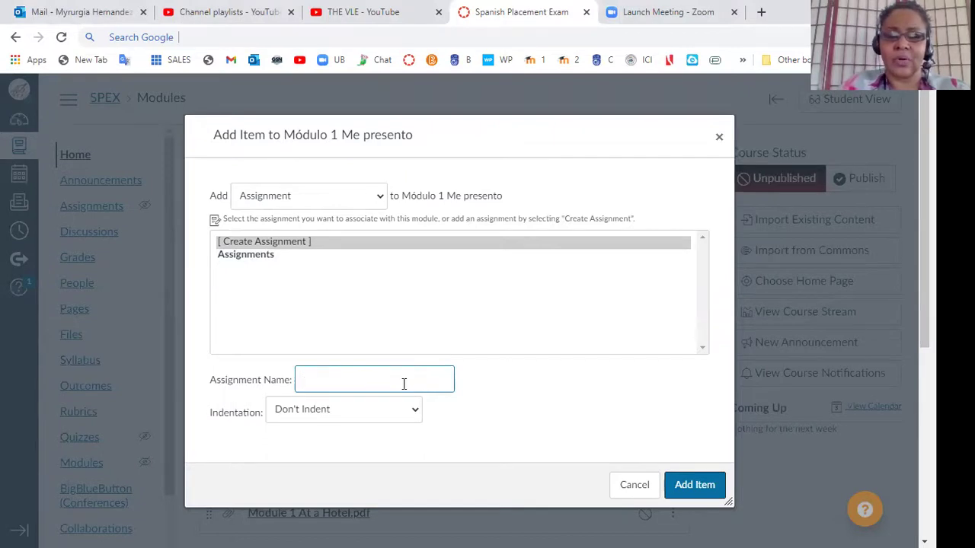
type("Or")
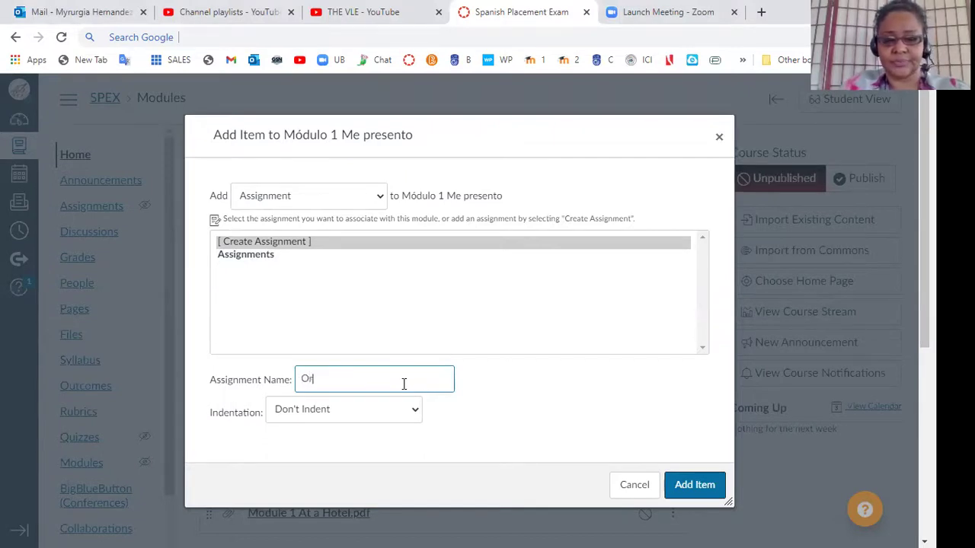
type("al ")
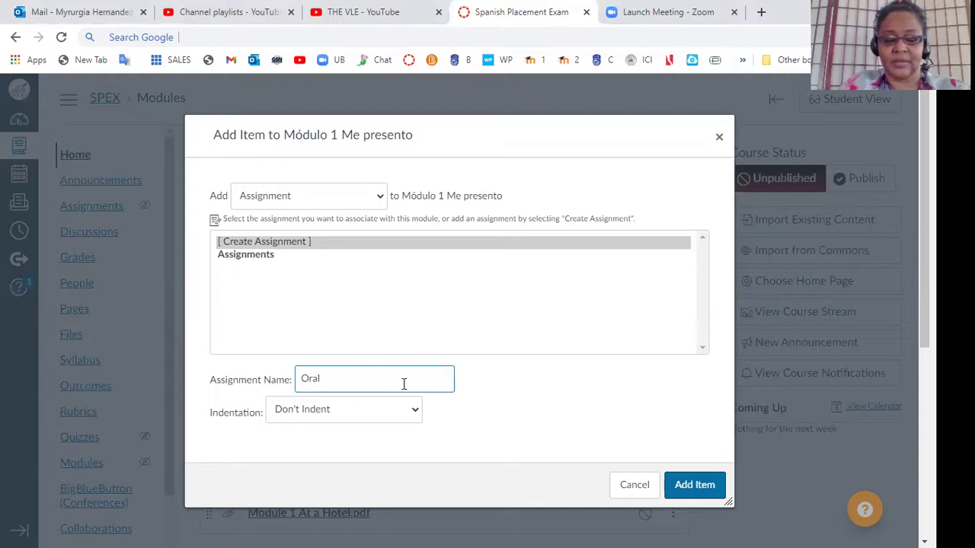
type("Ass")
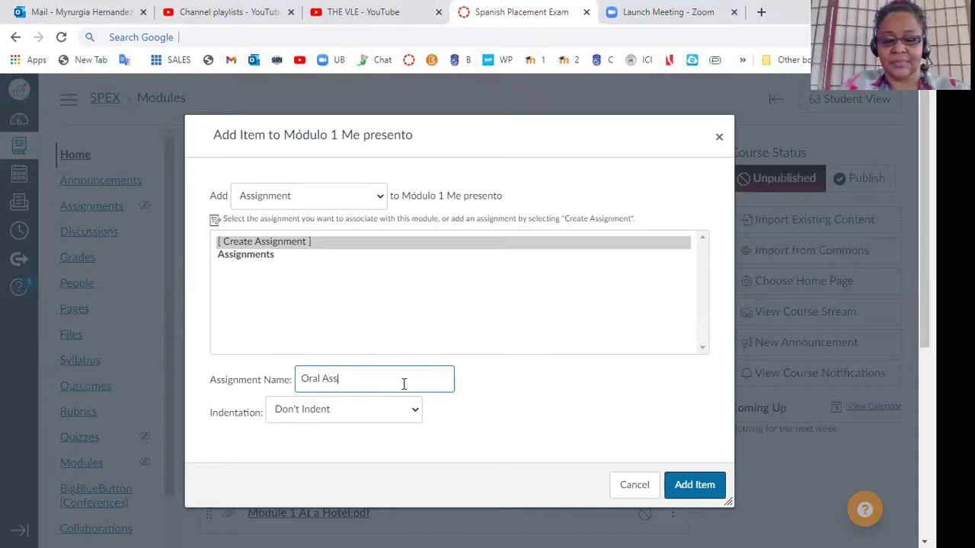
type("ignment")
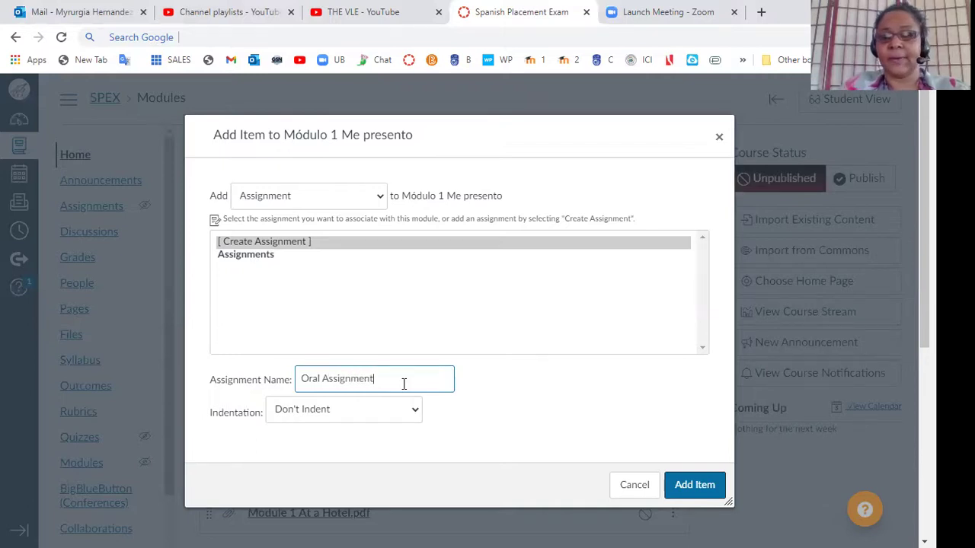
left_click(693, 487)
left_click(696, 492)
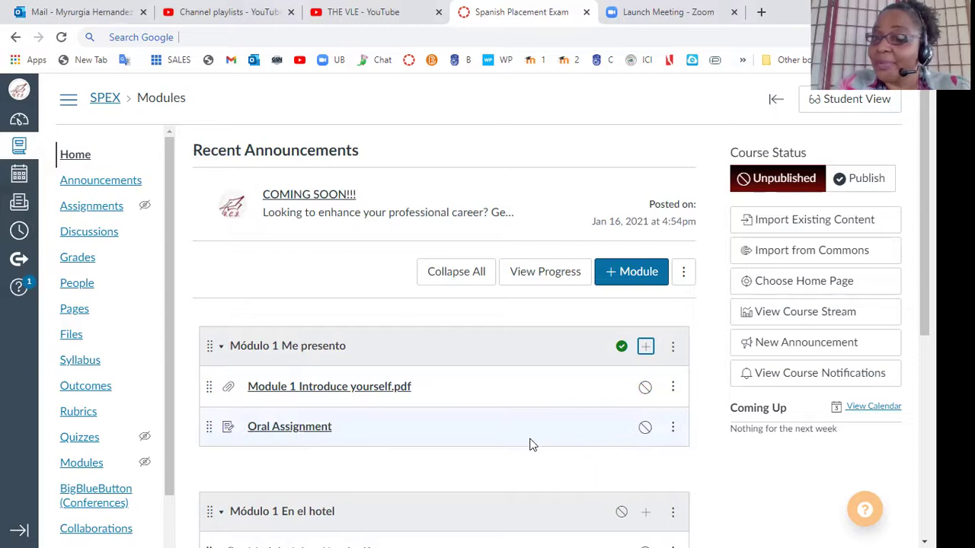
Open Oral Assignment from the module for editing
left_click(292, 432)
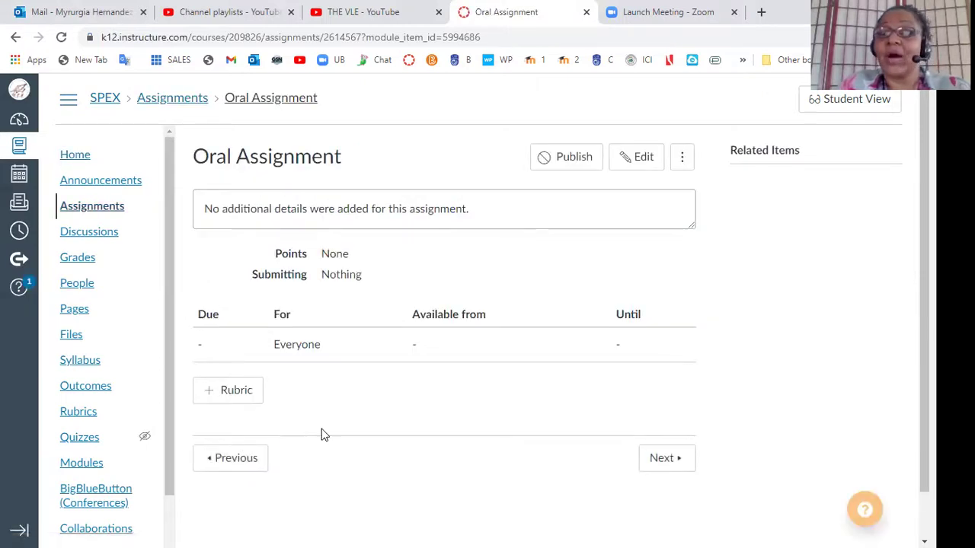
left_click(646, 160)
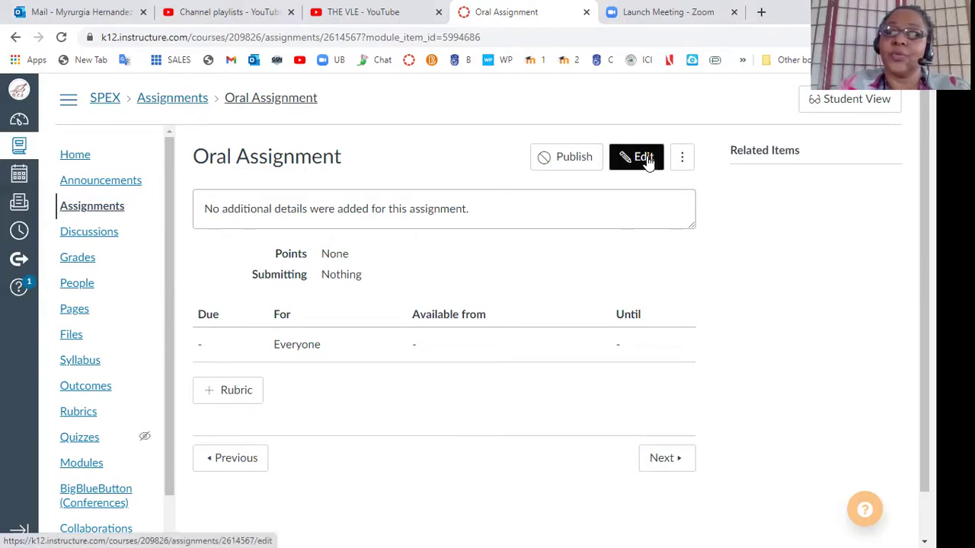
left_click(647, 161)
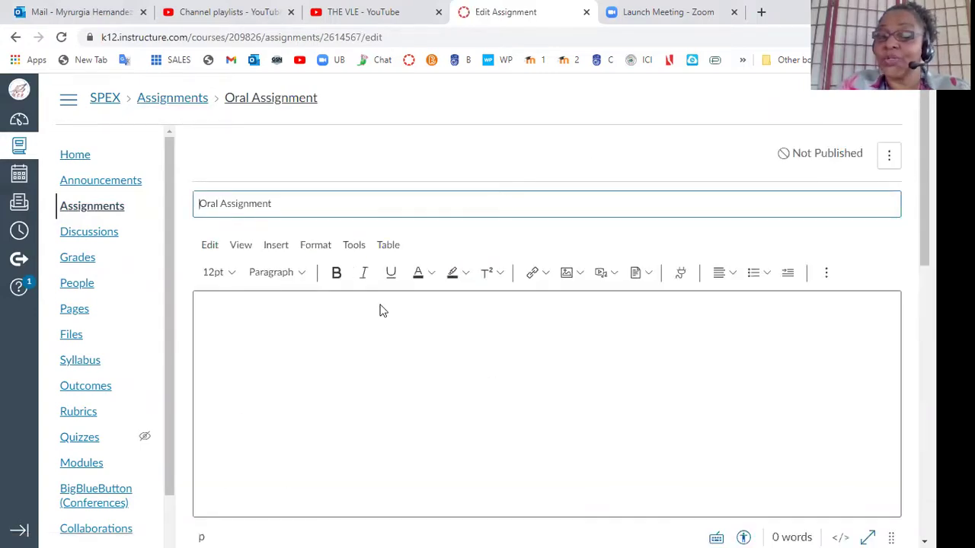
Write the instruction "Completa un video en español de 1 min." as the first line of the assignment description
left_click(379, 324)
scroll(380, 324, "down", 4)
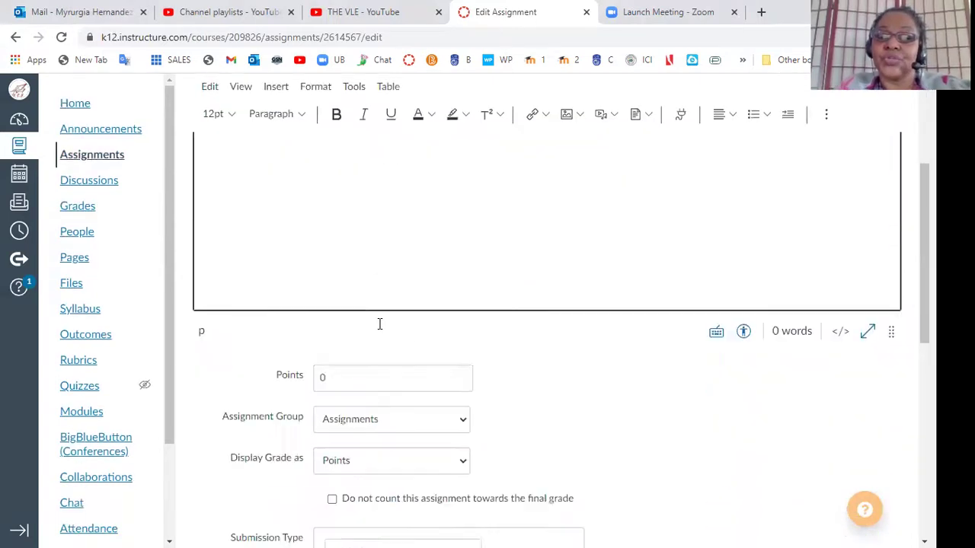
scroll(380, 324, "down", 3)
scroll(380, 324, "up", 1)
scroll(379, 323, "up", 6)
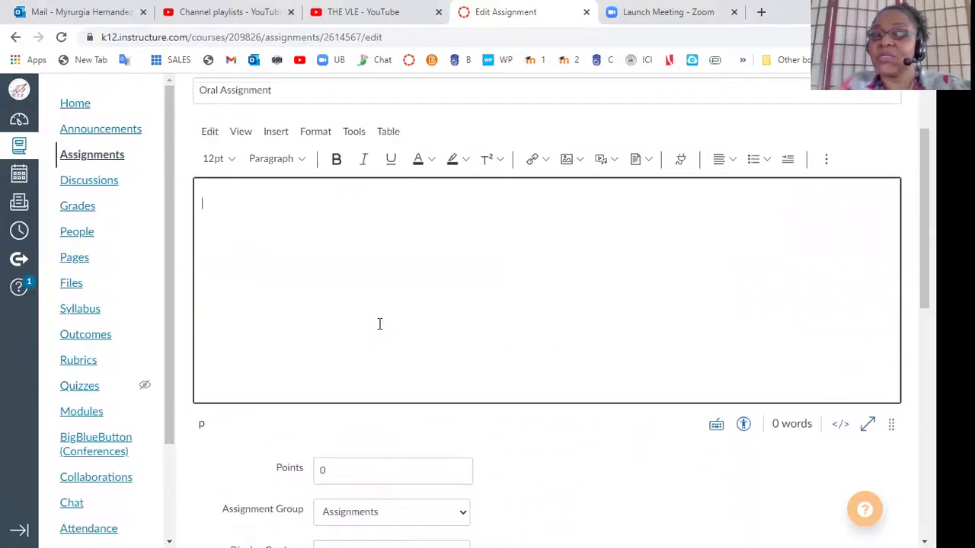
scroll(379, 323, "up", 2)
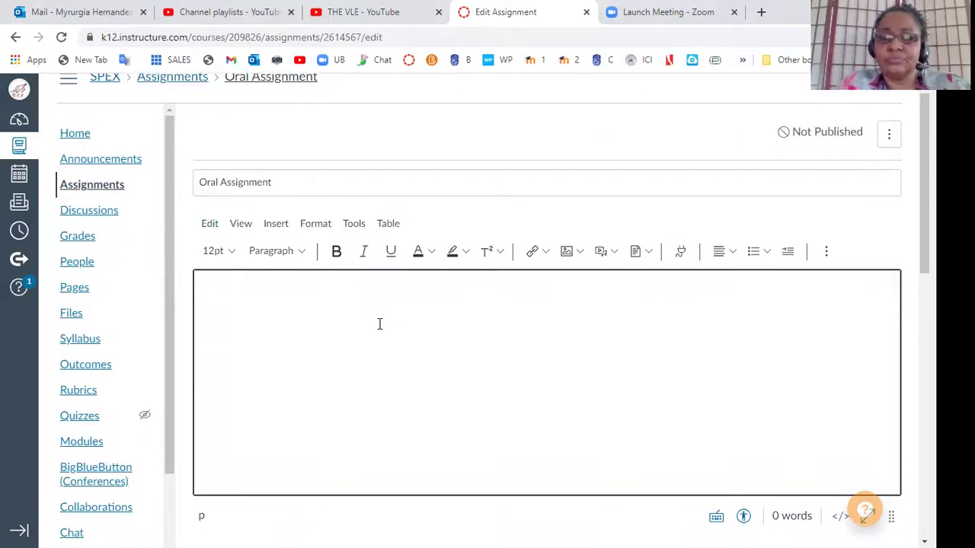
left_click(580, 252)
left_click(492, 317)
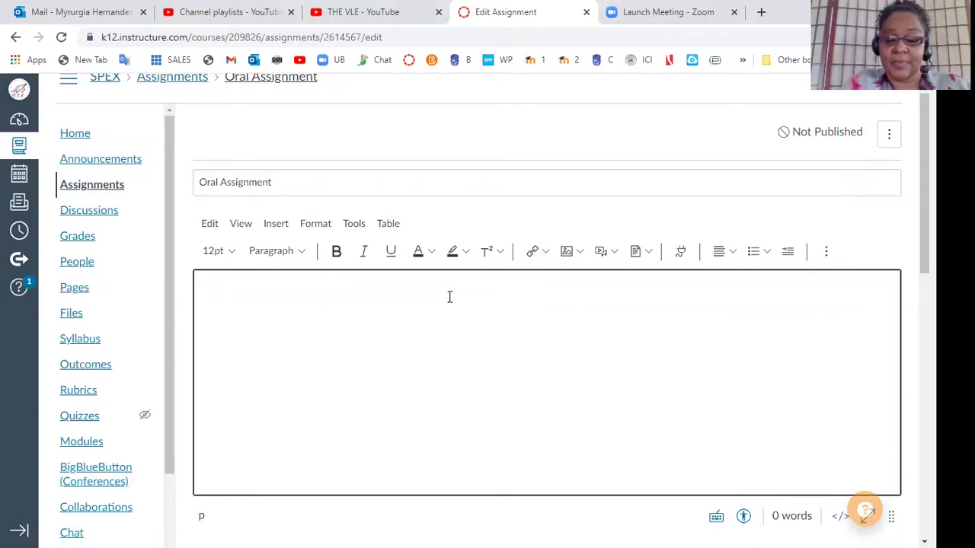
type("Complat")
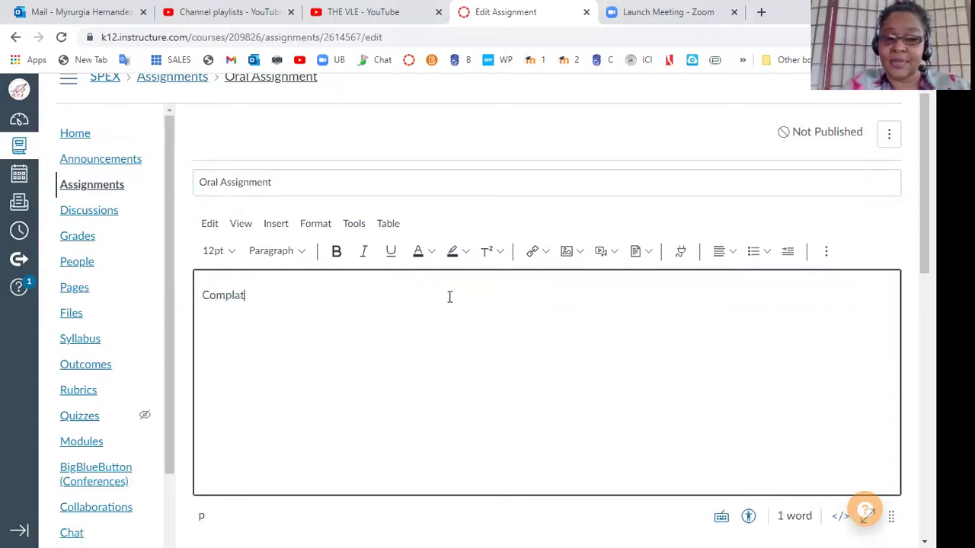
key("BackSpace")
key("BackSpace")
type("eta")
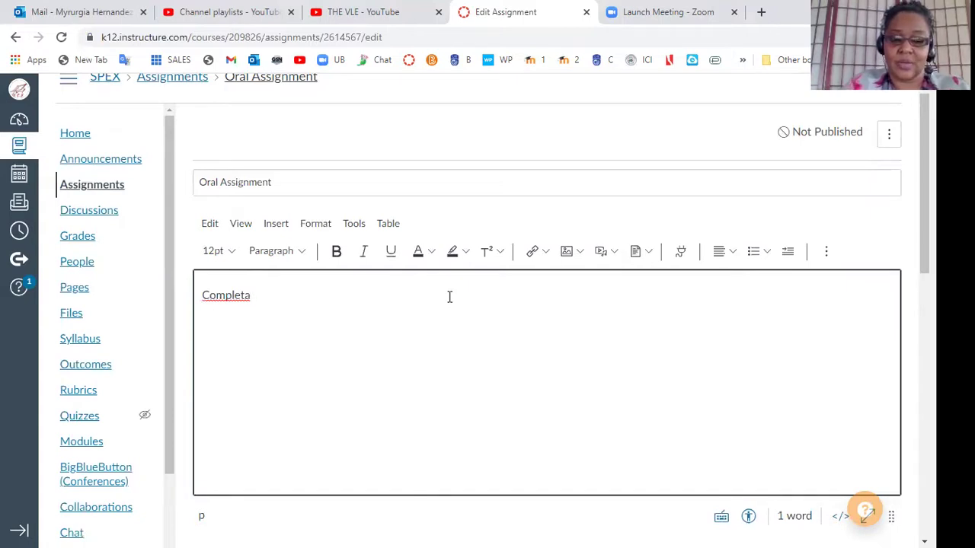
type("un vi")
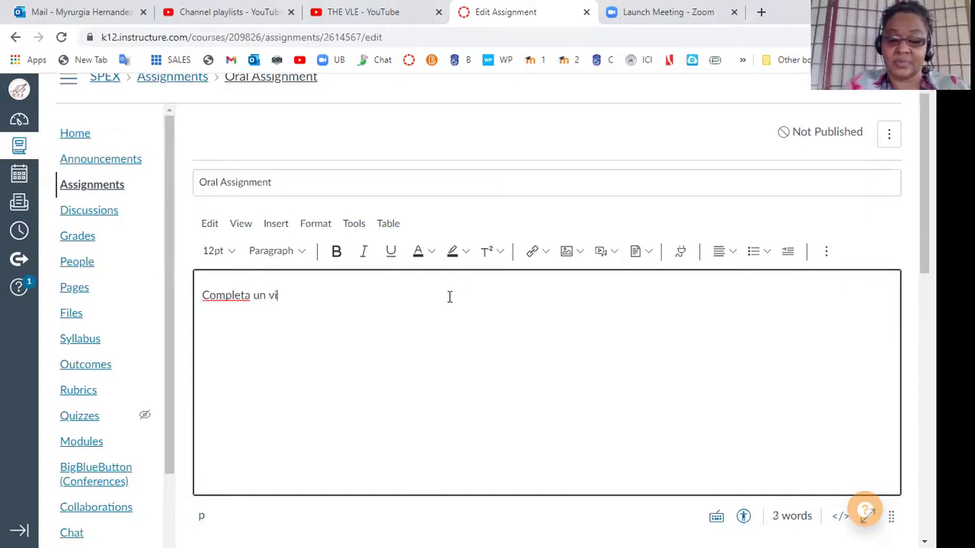
type("deo en espa")
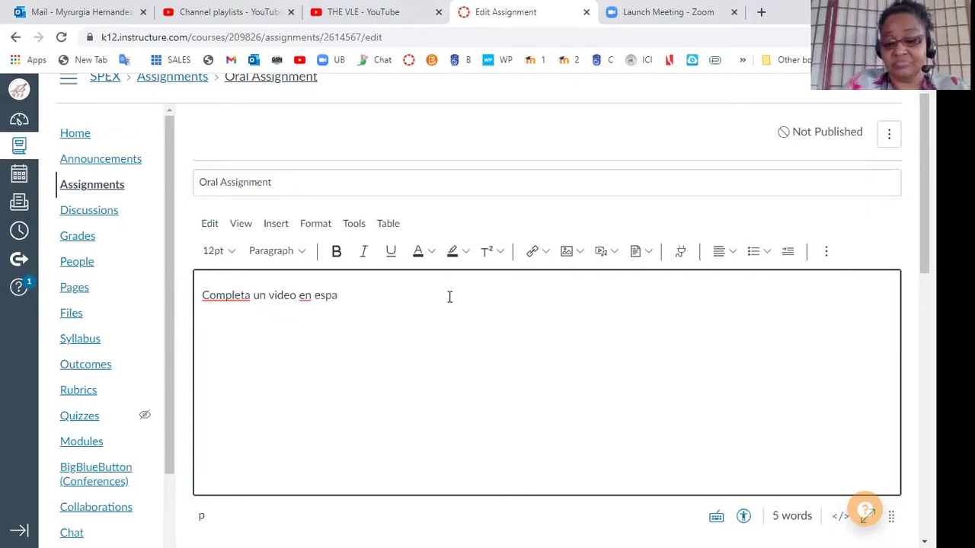
type("ñol")
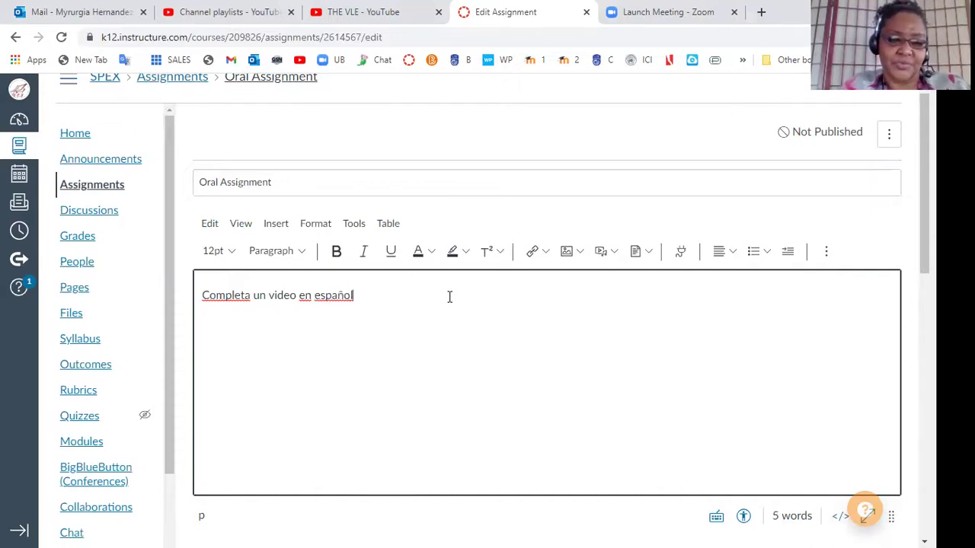
type(" de")
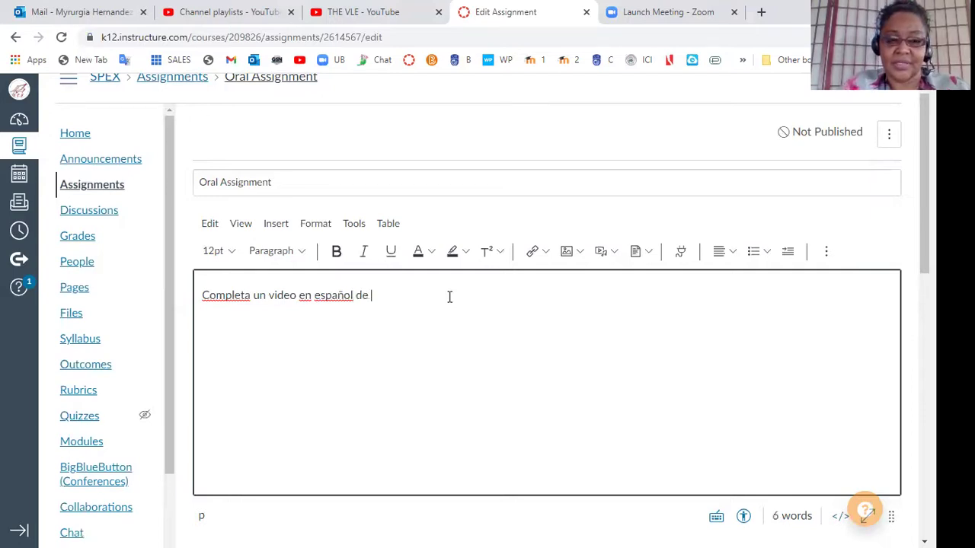
type(" 1 ")
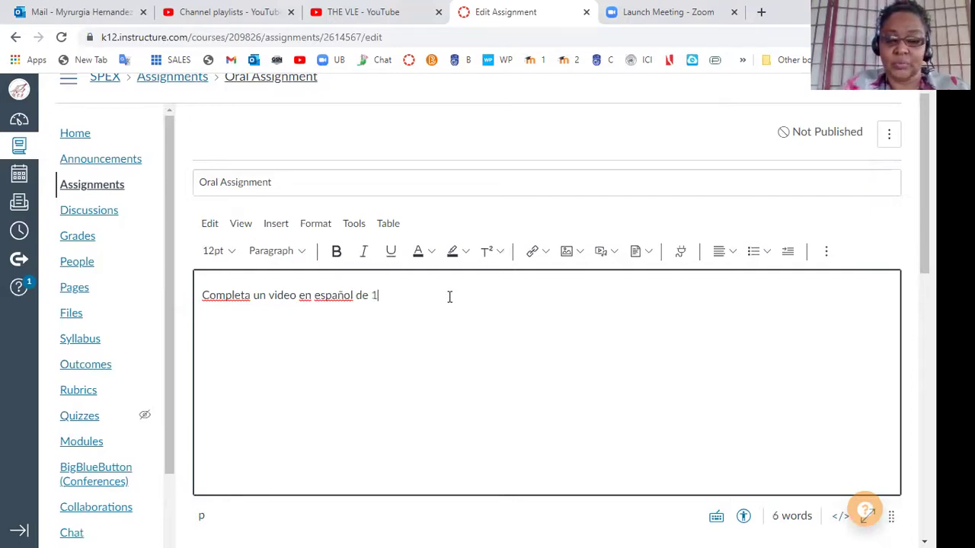
type("min.")
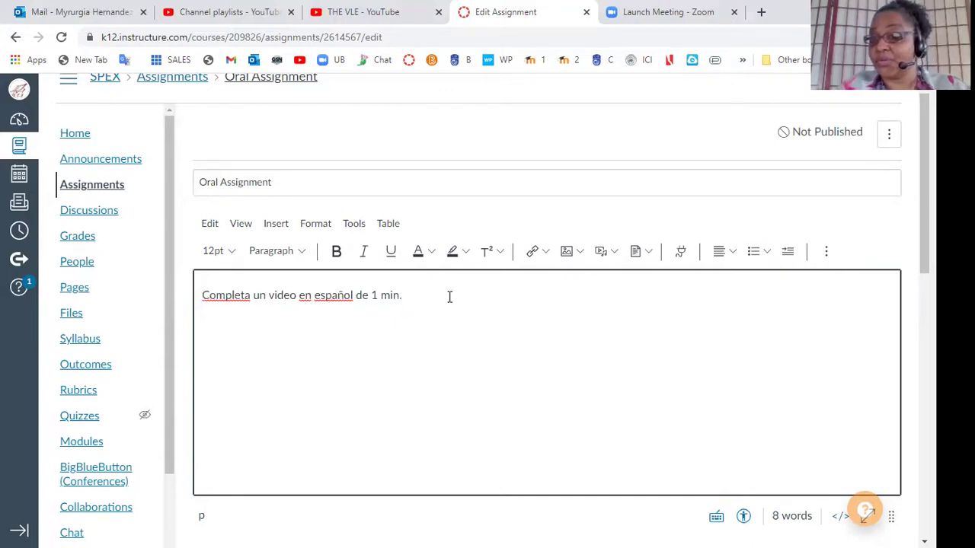
key("Return")
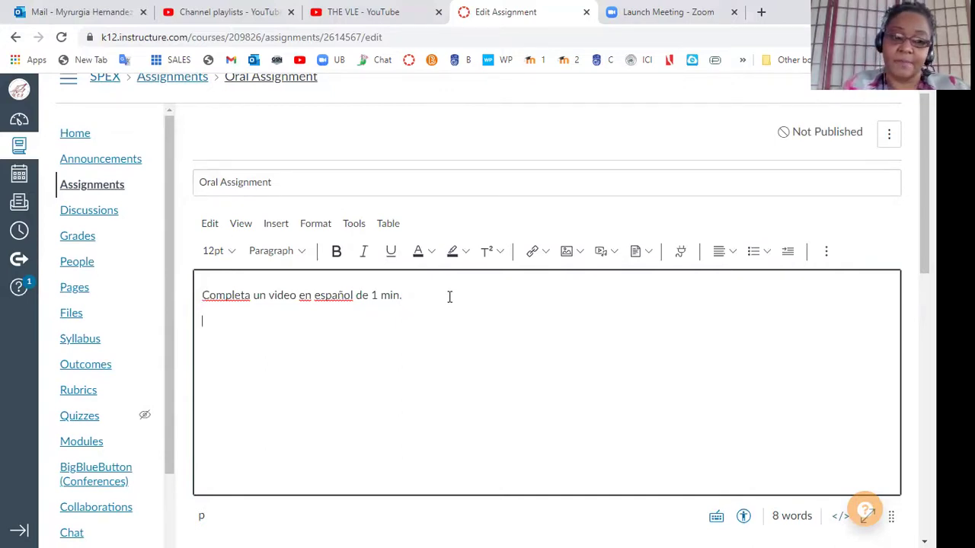
Add the line "Responde:" below the instruction and start a bulleted list under it
type("R")
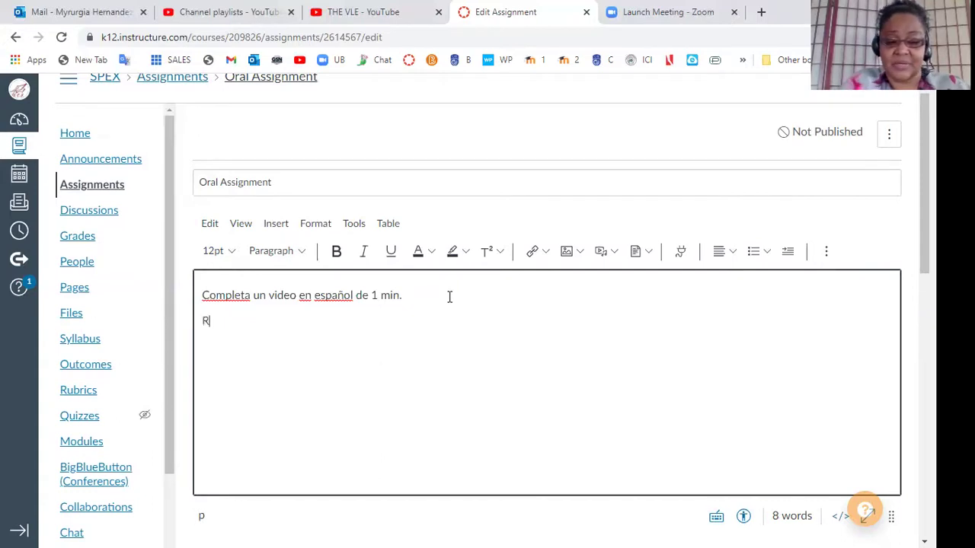
type("esponde")
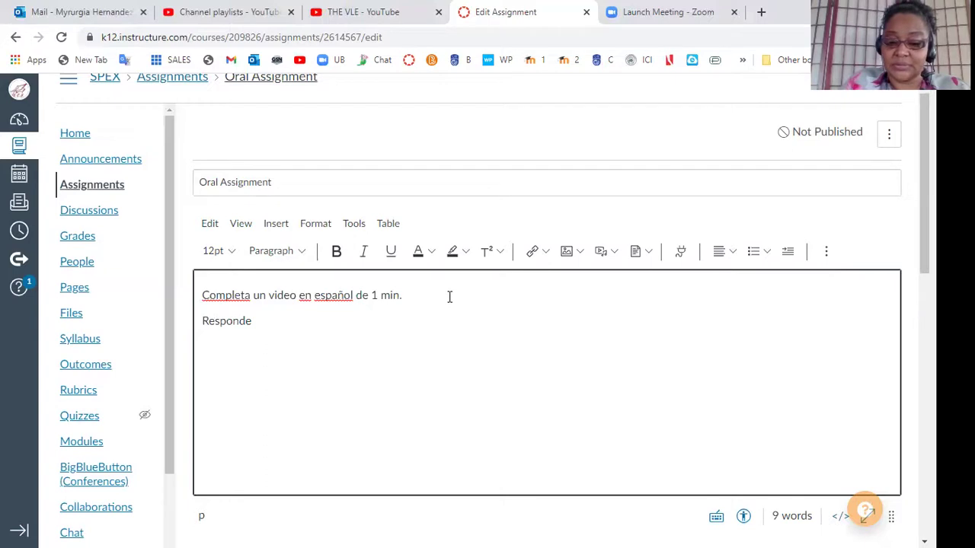
type(":")
key("Return")
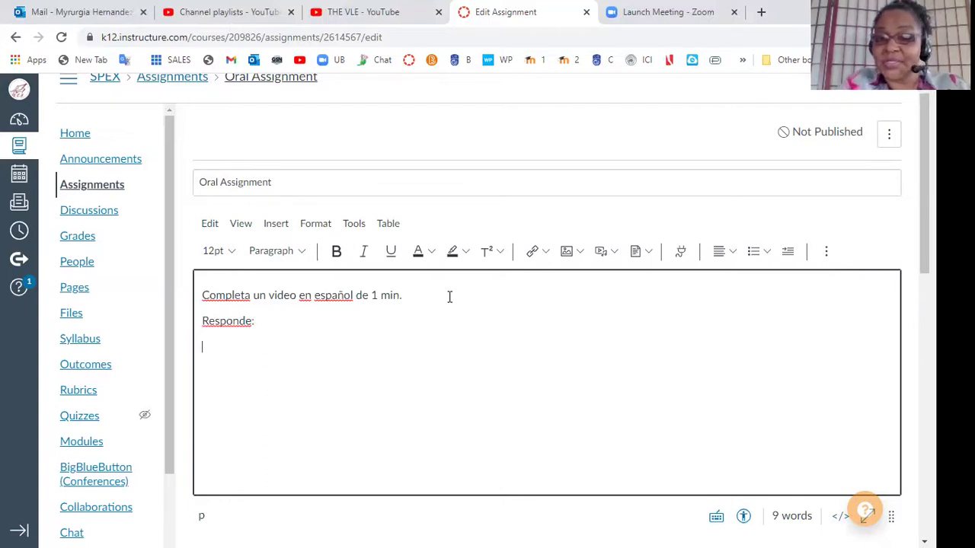
key("alt+F10")
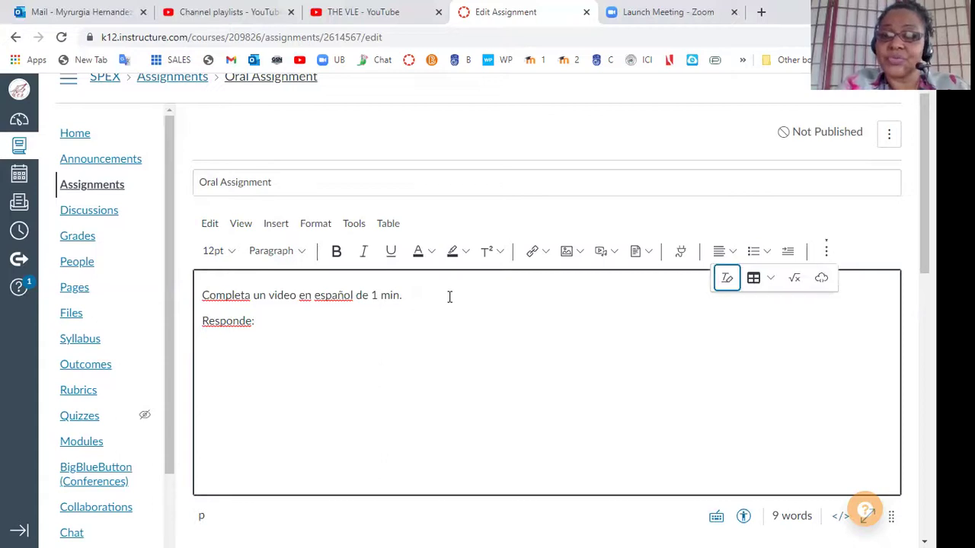
key("Escape")
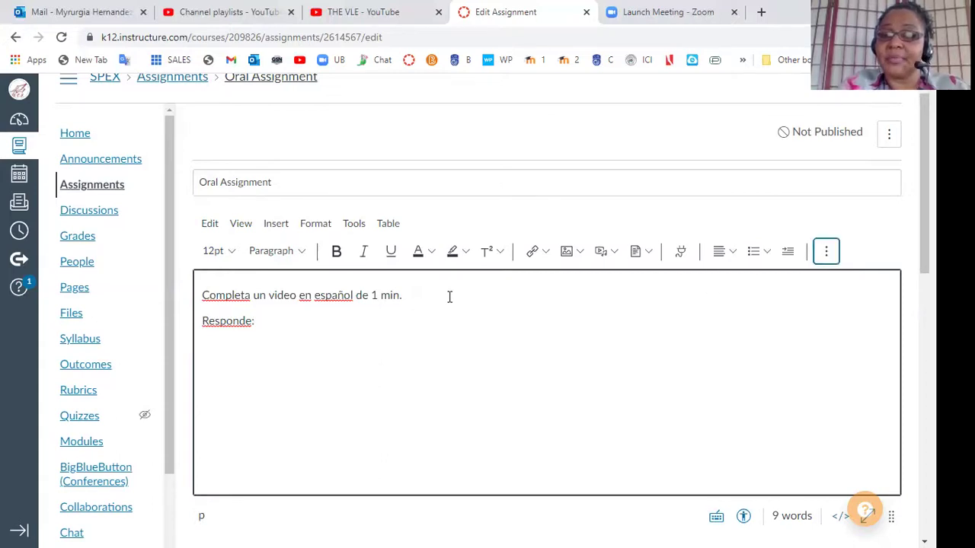
key("Return")
left_click(754, 251)
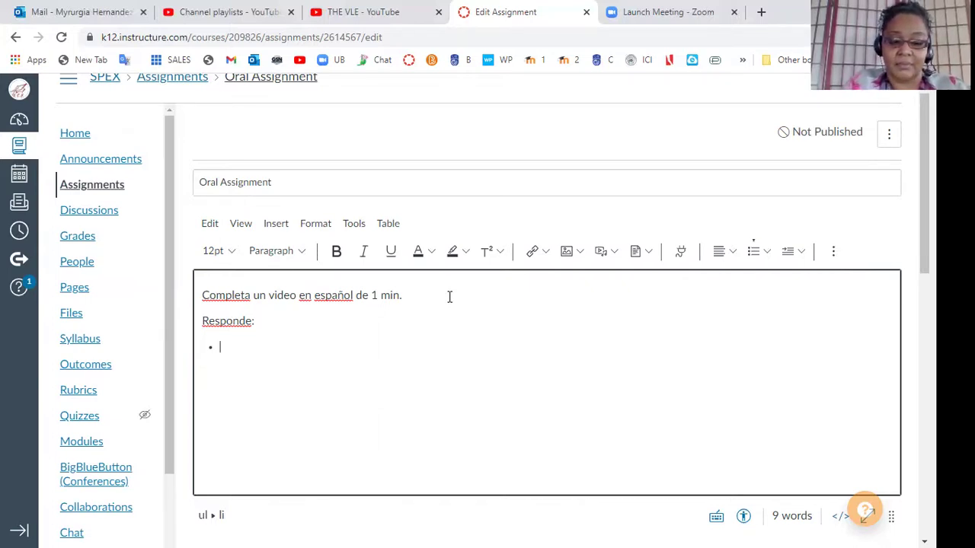
Enter the bullet points "Tu nombre" and "Tu nacionalidad" under "Responde:"
type("Tu nom")
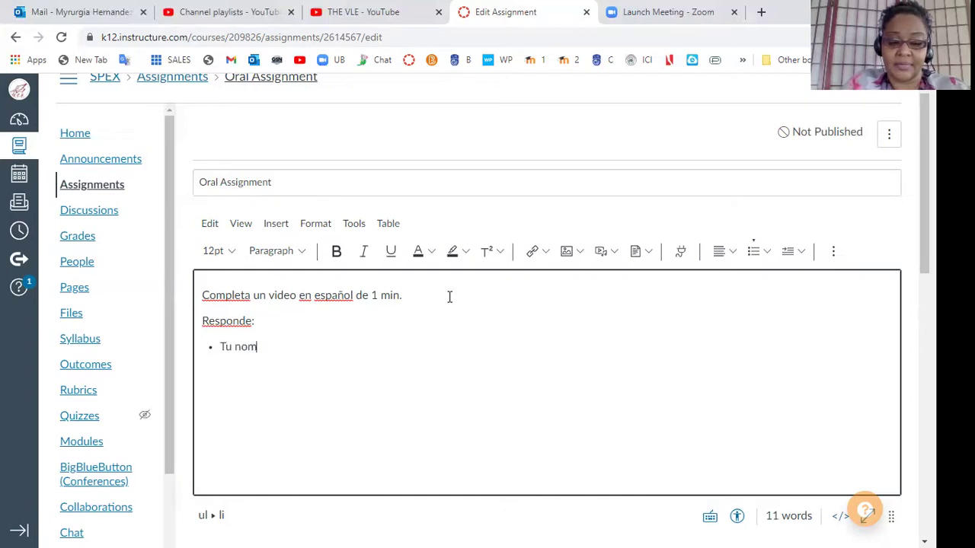
type("bre")
key("Return")
type("Tu nac")
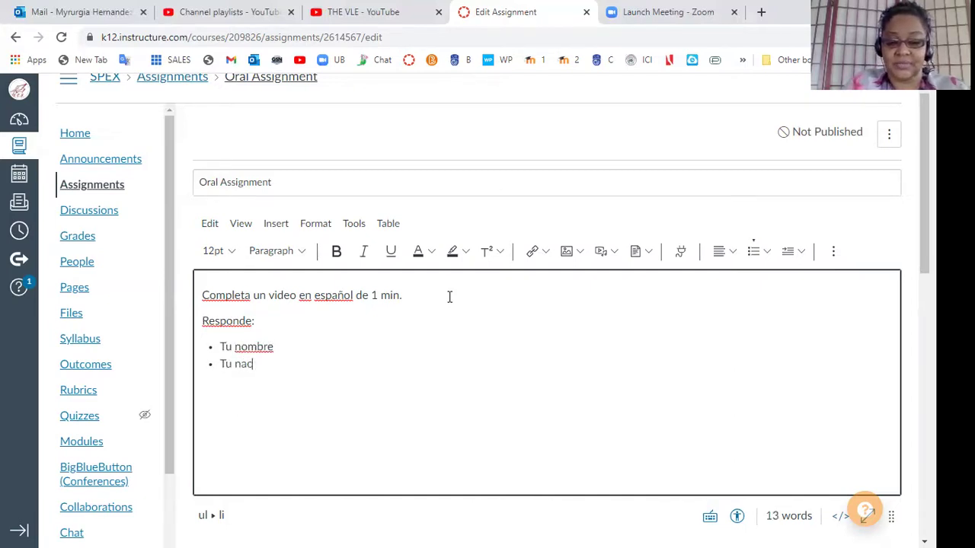
type("ionalidad")
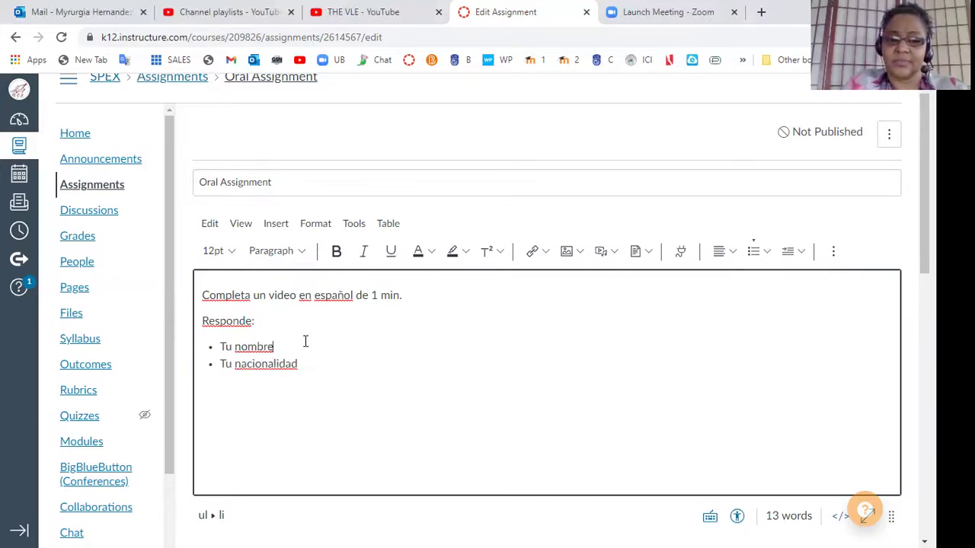
Add "(name)." with "name" in italics after "Tu nombre", and end the "Tu nacionalidad" bullet with a period
type(" *")
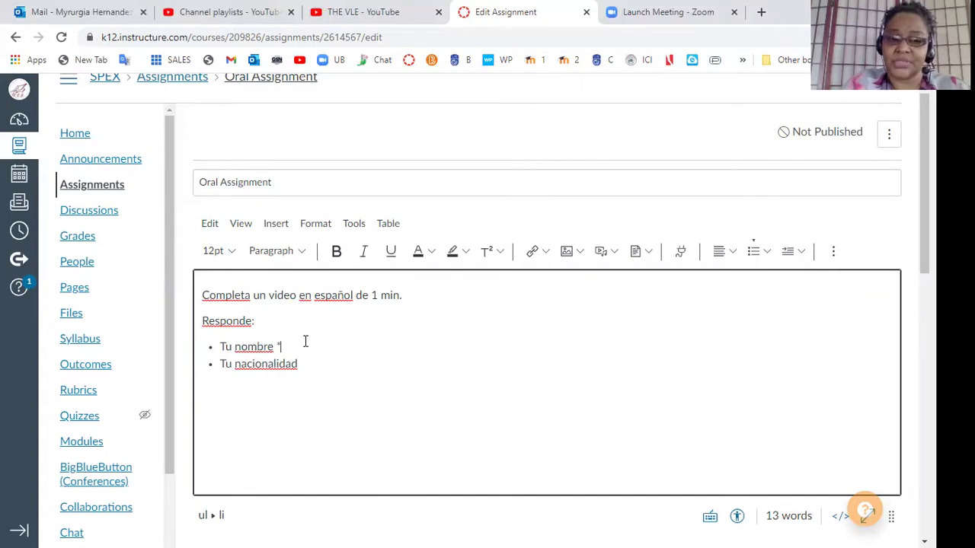
key("BackSpace")
type("(")
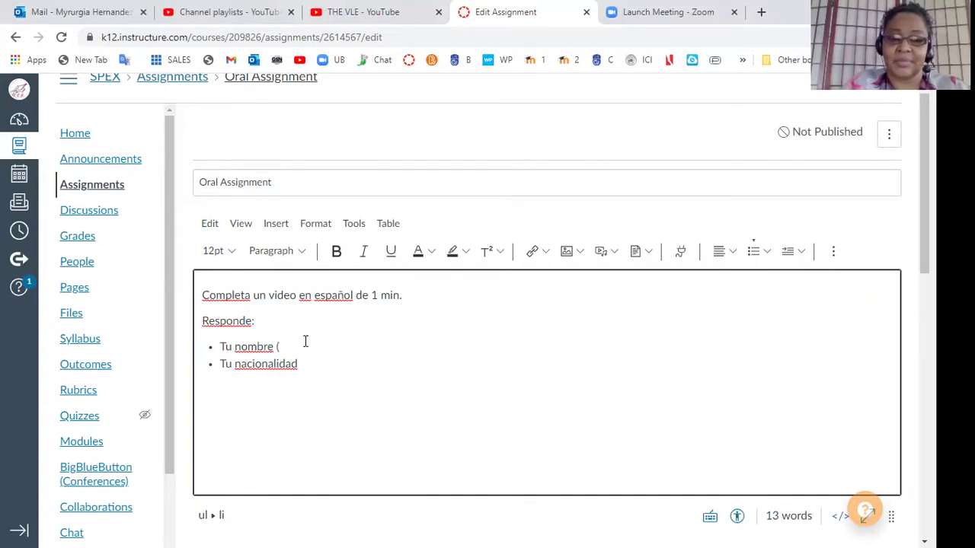
key("ctrl+i")
type("name")
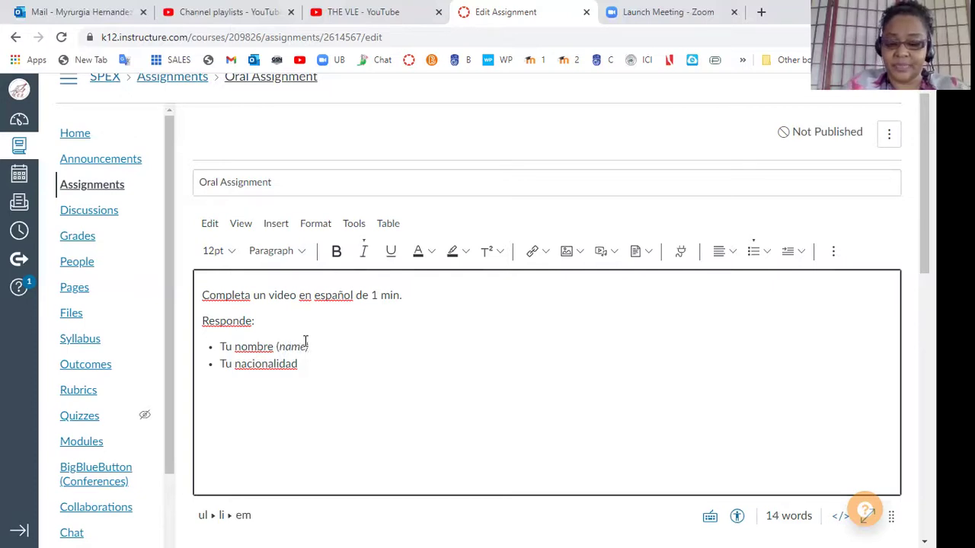
type(").")
left_click(310, 363)
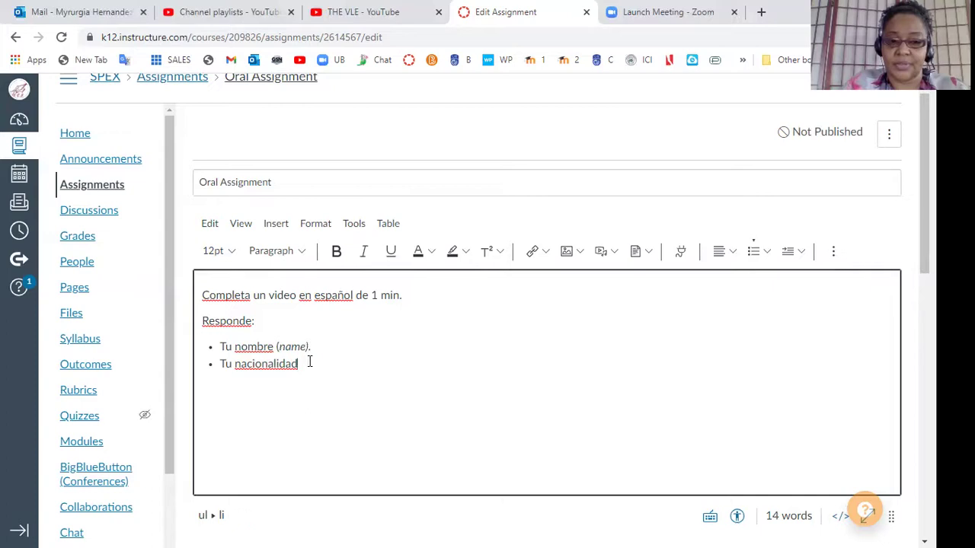
type(".")
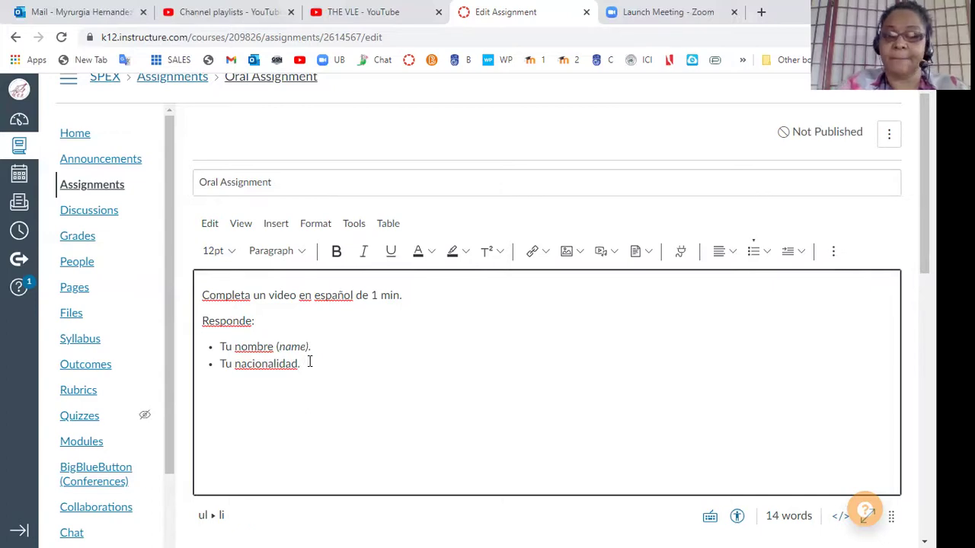
Set the points for the Oral Assignment to 10
scroll(310, 362, "down", 3)
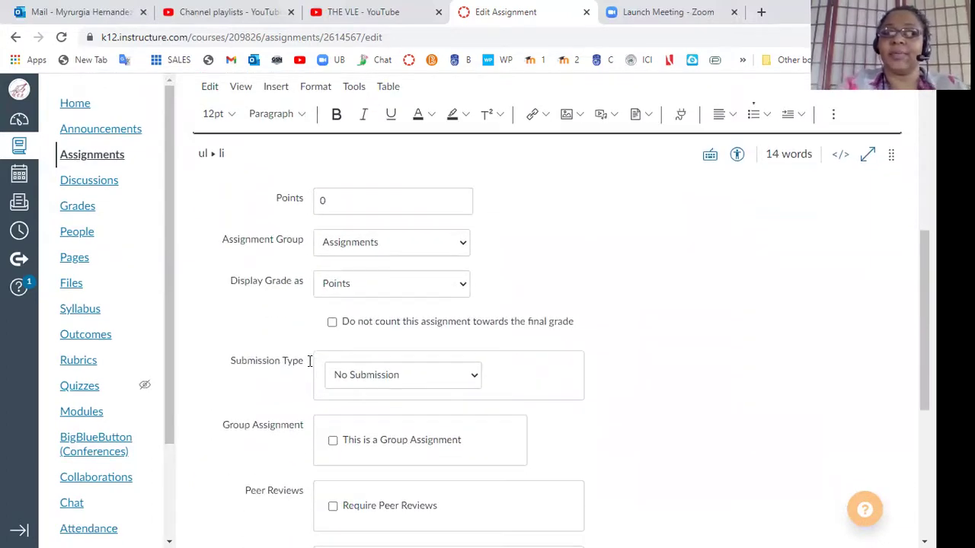
left_click(321, 201)
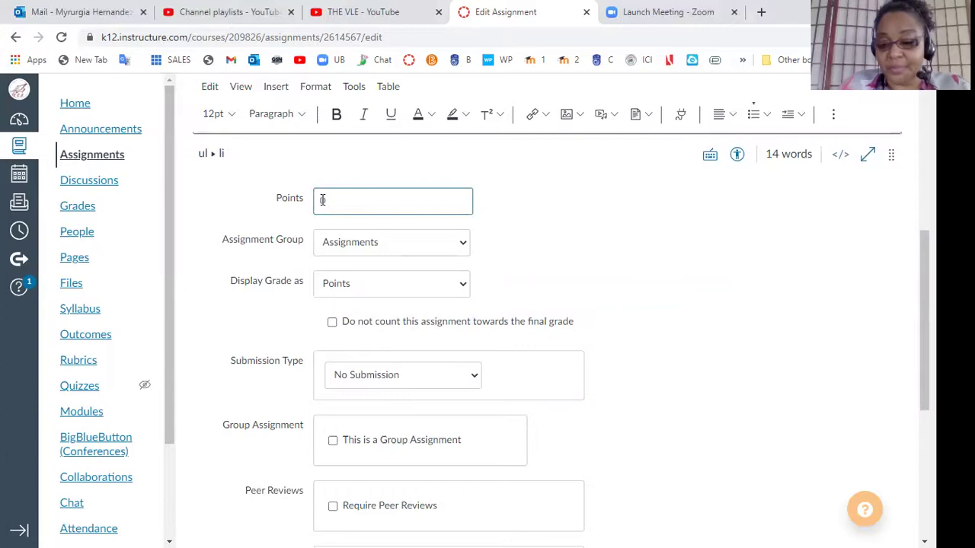
type("10")
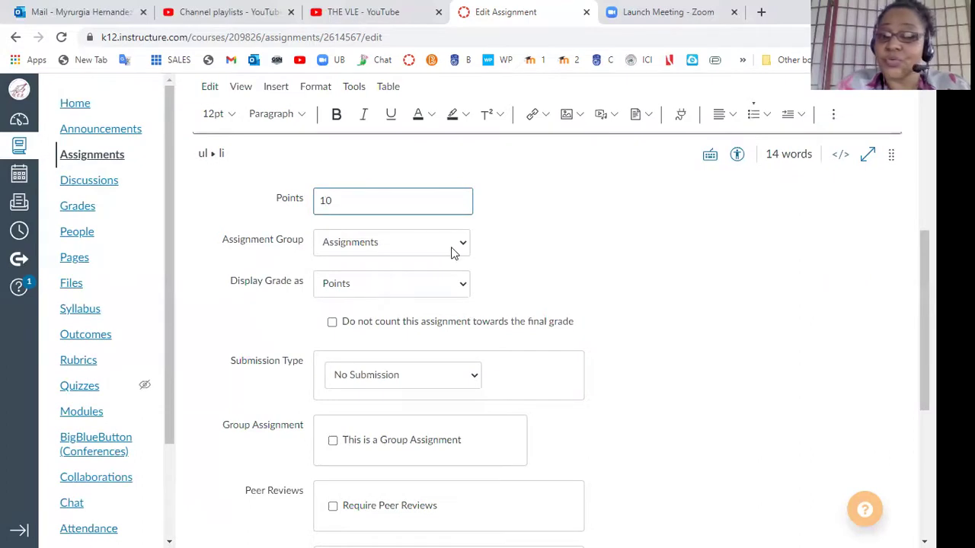
Display the assignment's grade as Percentage and choose Assignments as its assignment group
left_click(464, 286)
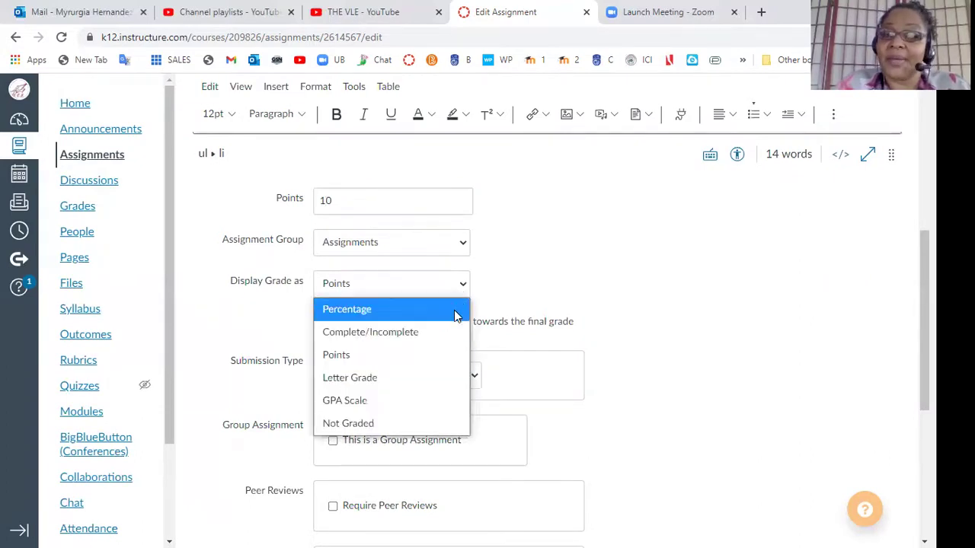
left_click(454, 310)
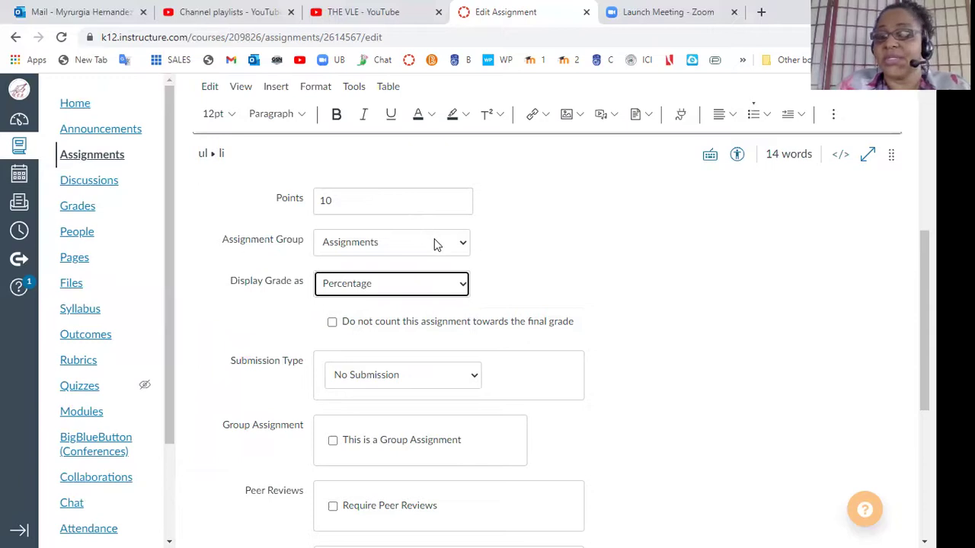
left_click(461, 250)
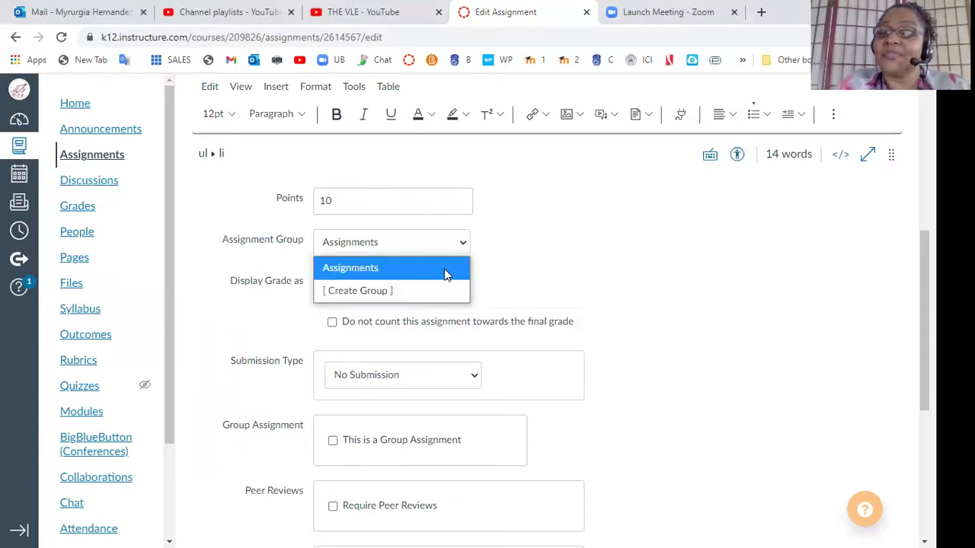
left_click(446, 270)
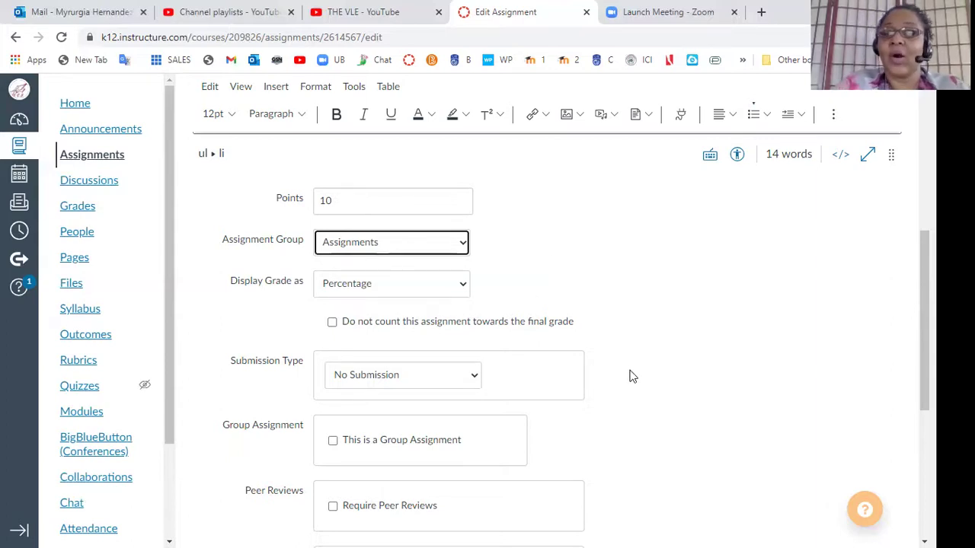
Set the submission type to Online and allow Media Recordings as the online entry option
scroll(630, 376, "down", 3)
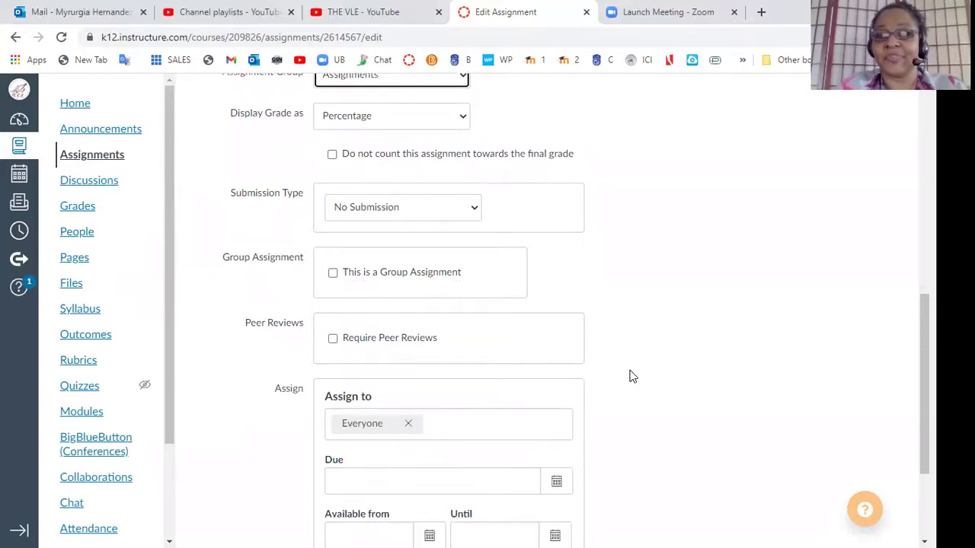
left_click(474, 210)
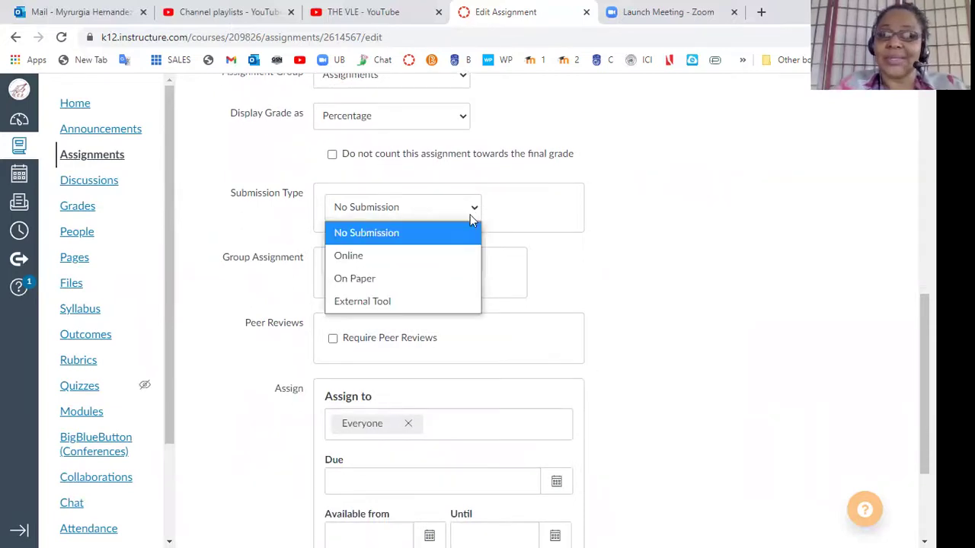
left_click(455, 259)
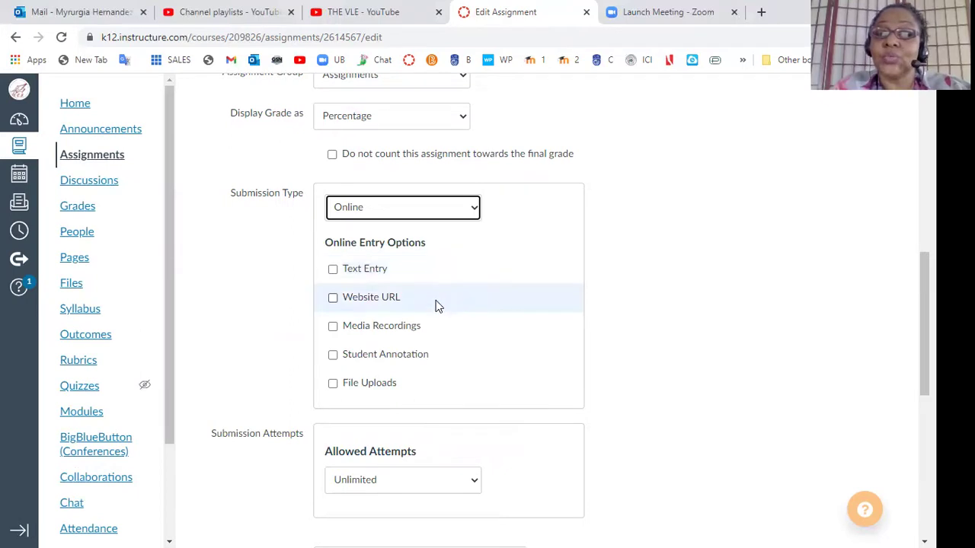
left_click(333, 328)
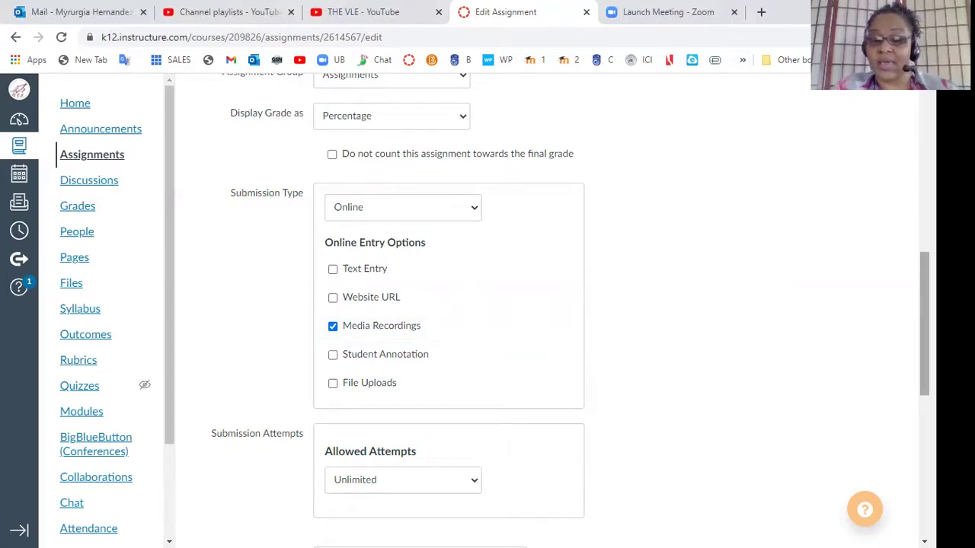
Limit the allowed submission attempts to 2
scroll(570, 310, "down", 3)
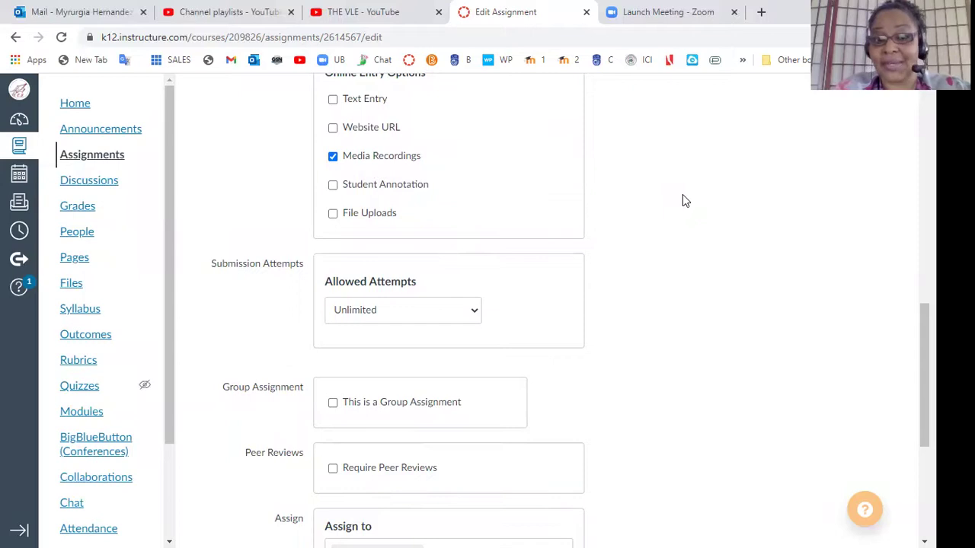
left_click(473, 315)
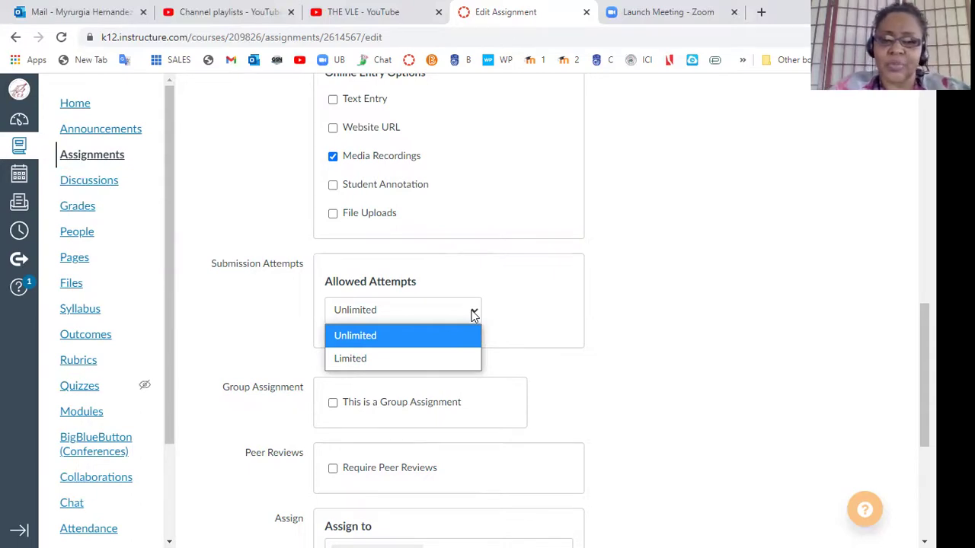
left_click(450, 367)
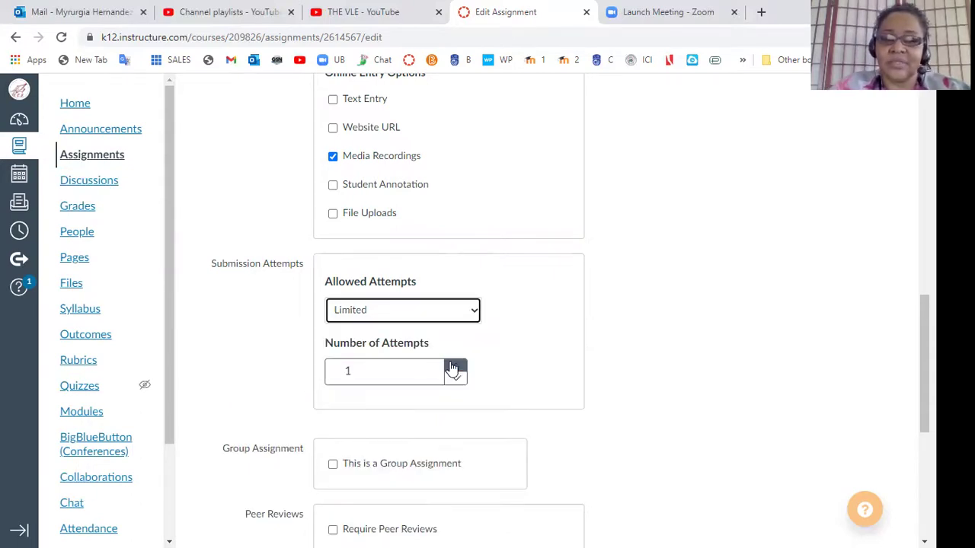
left_click(456, 366)
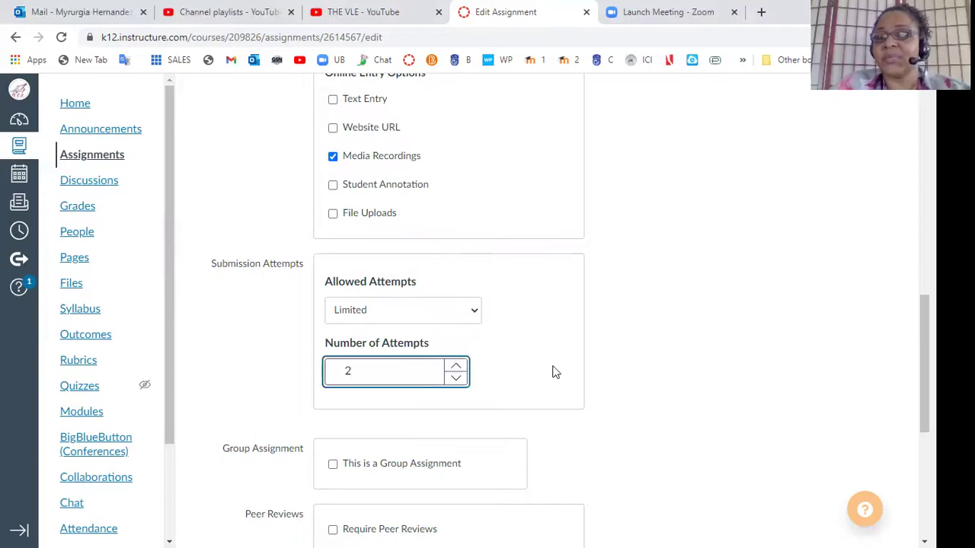
left_click(657, 383)
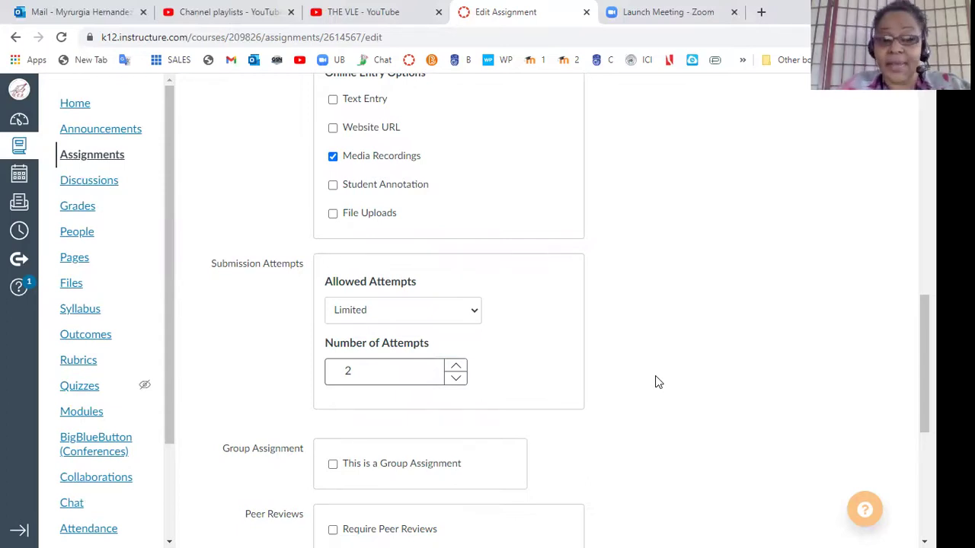
Set the assignment's due date for everyone to Nov 8, 2021, 11:59 PM
scroll(696, 428, "down", 2)
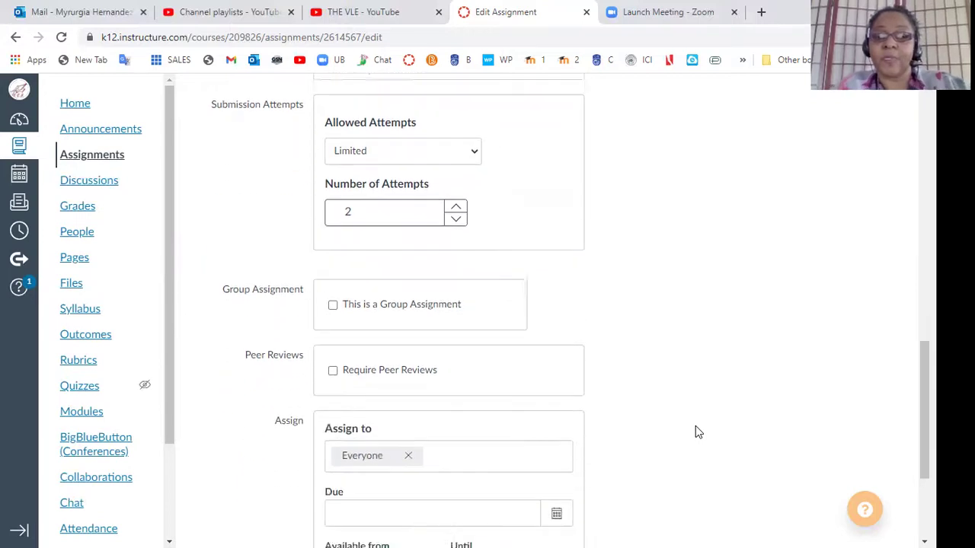
scroll(695, 431, "down", 1)
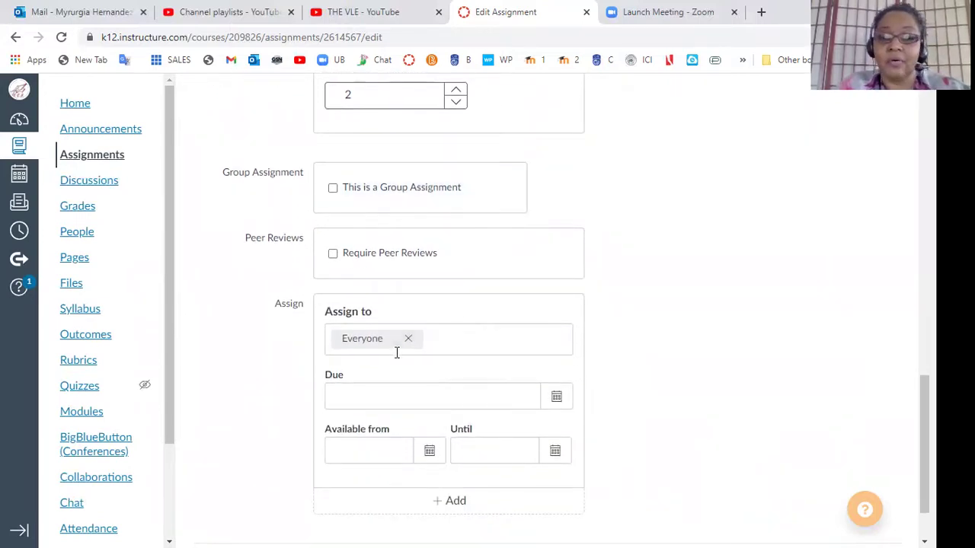
left_click(557, 397)
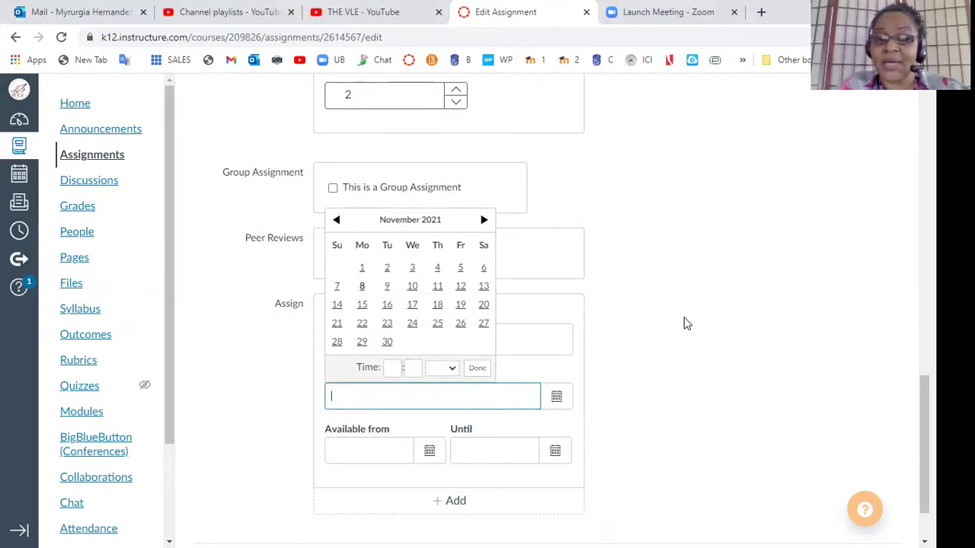
left_click(363, 288)
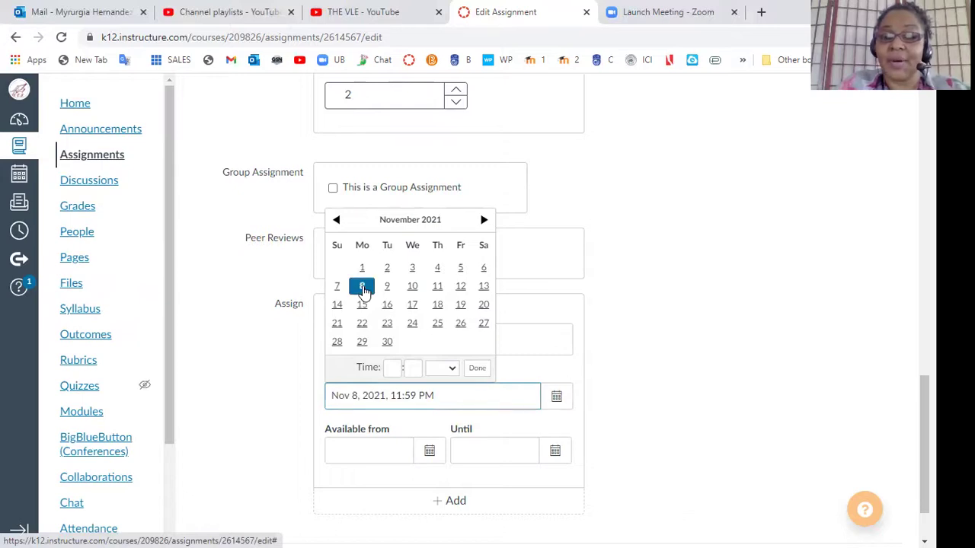
left_click(557, 399)
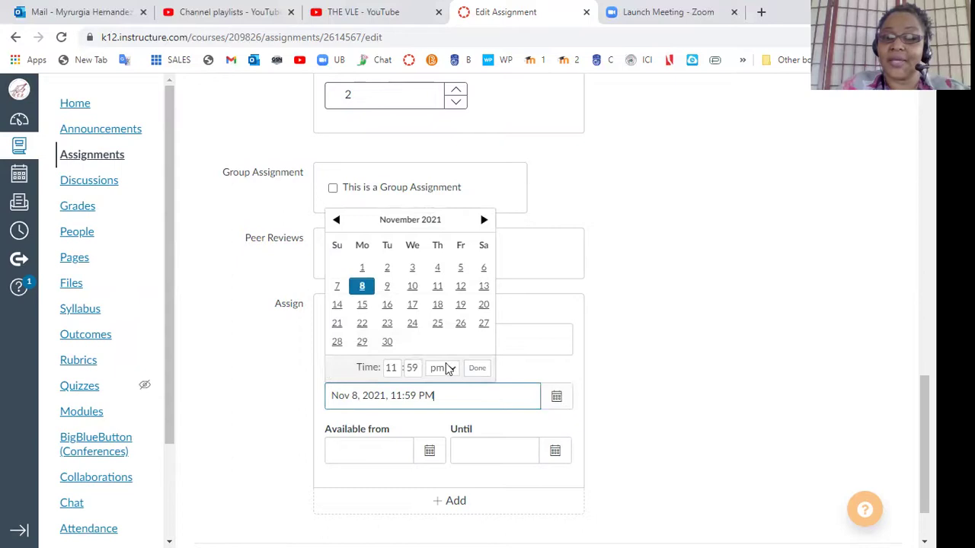
left_click(476, 368)
Make the assignment available from Nov 8, 2021, 12:00 PM
left_click(430, 455)
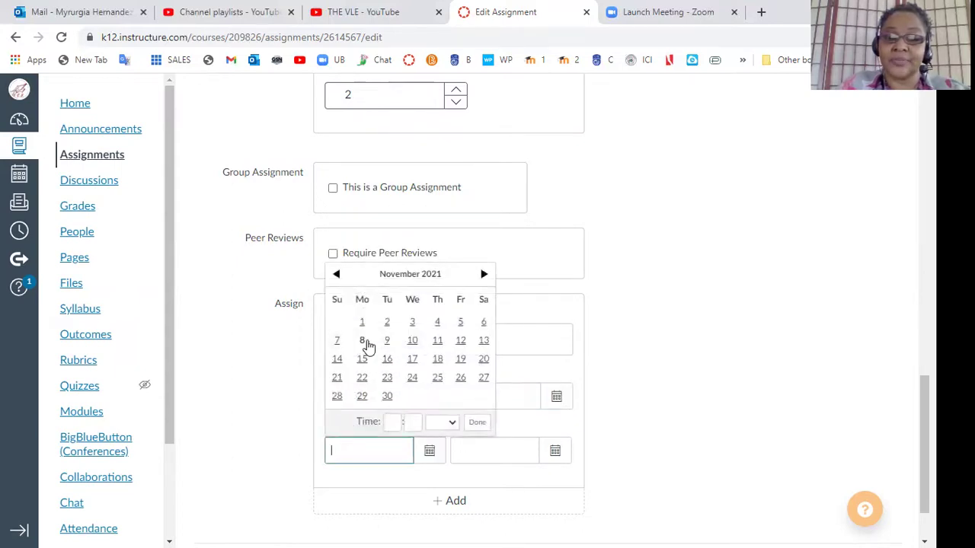
left_click(364, 345)
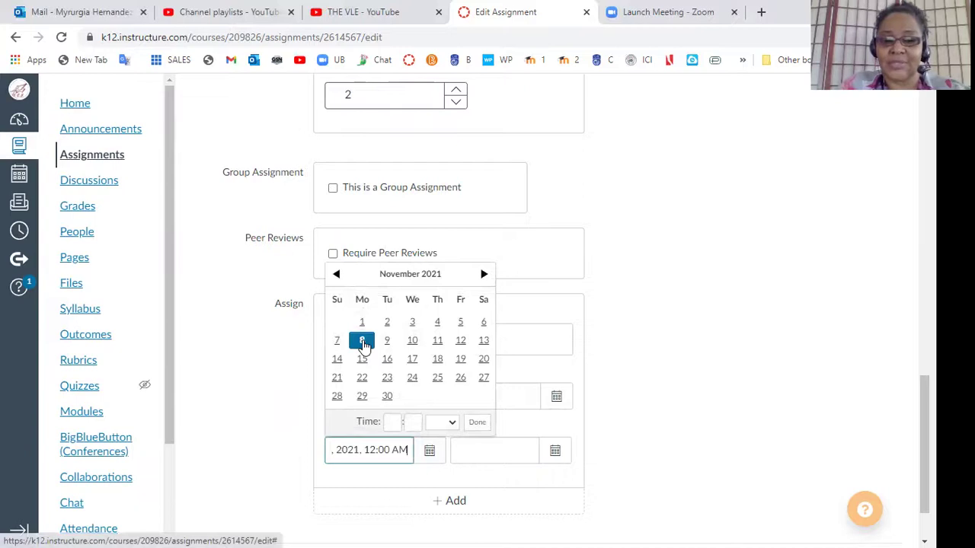
left_click(372, 450)
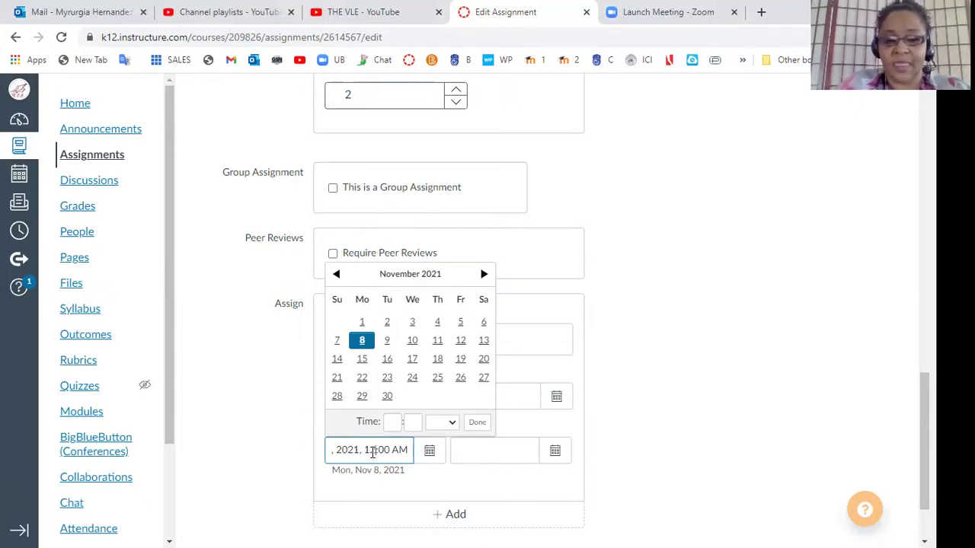
type("12:00 PM")
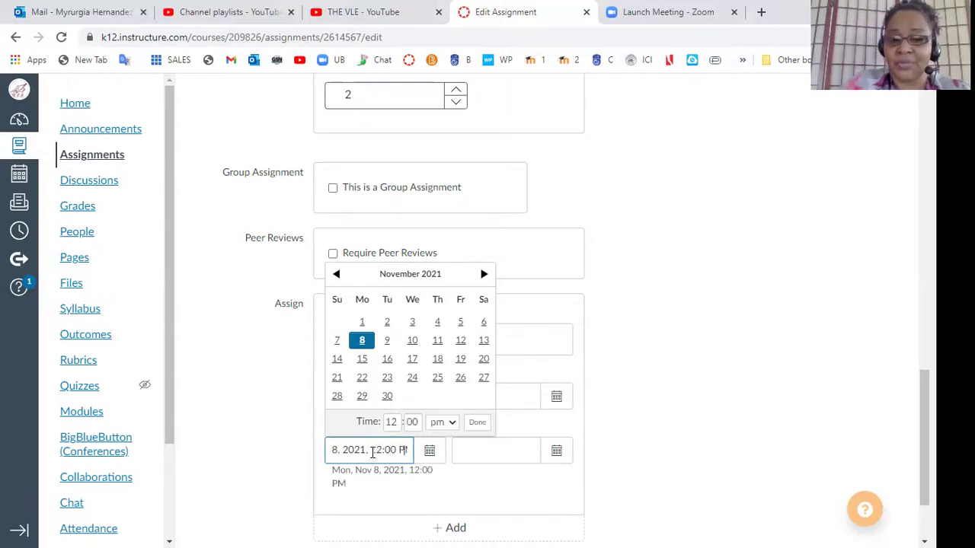
left_click(477, 425)
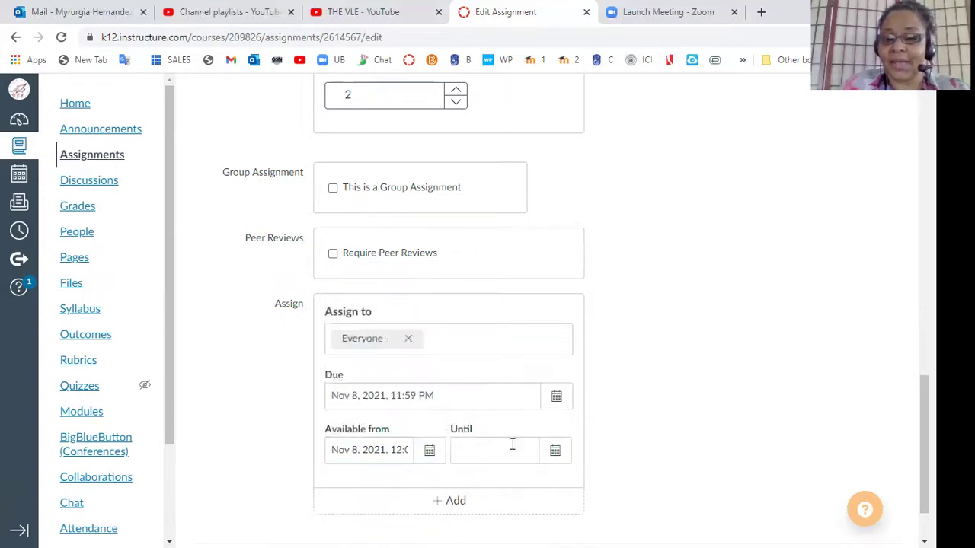
Set the assignment's availability end to Nov 8, 2021, 11:59 PM
left_click(553, 455)
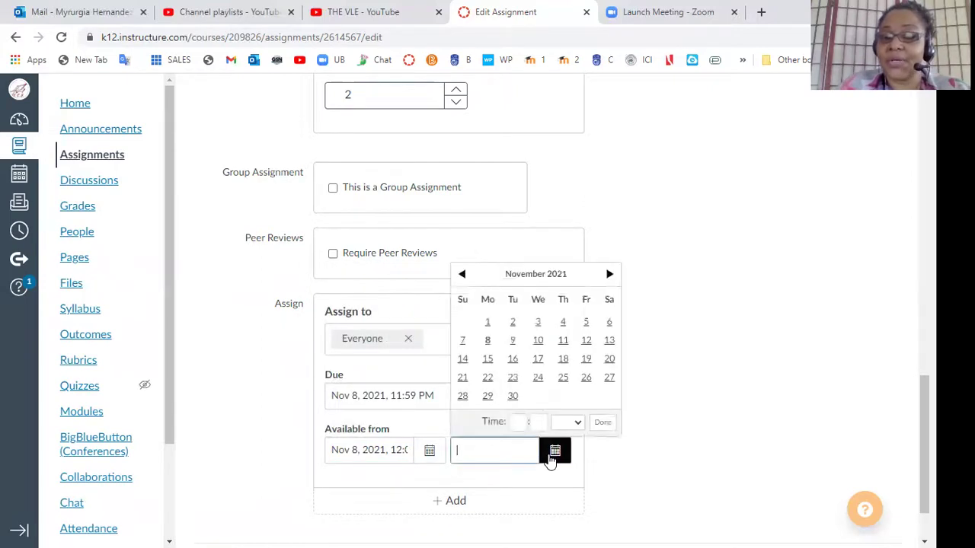
left_click(488, 343)
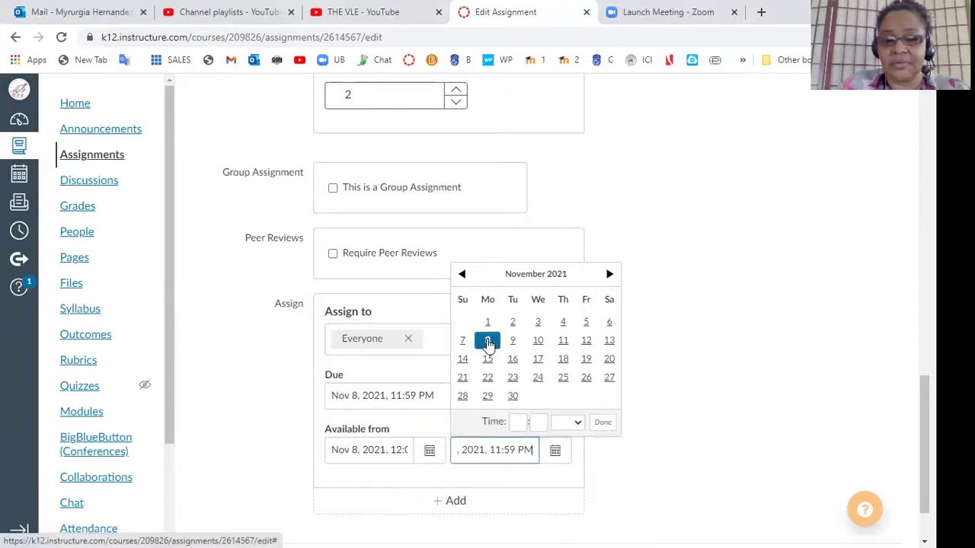
left_click(601, 429)
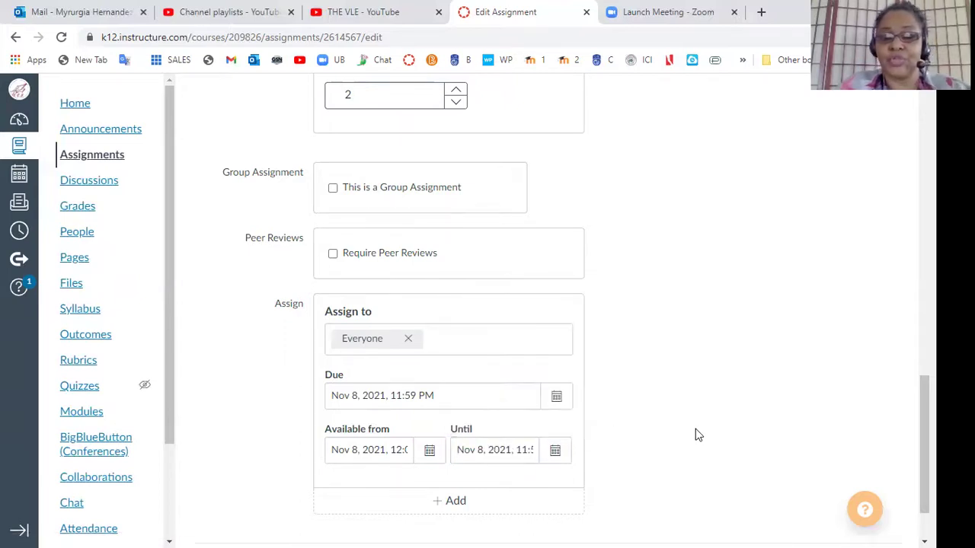
scroll(696, 435, "down", 2)
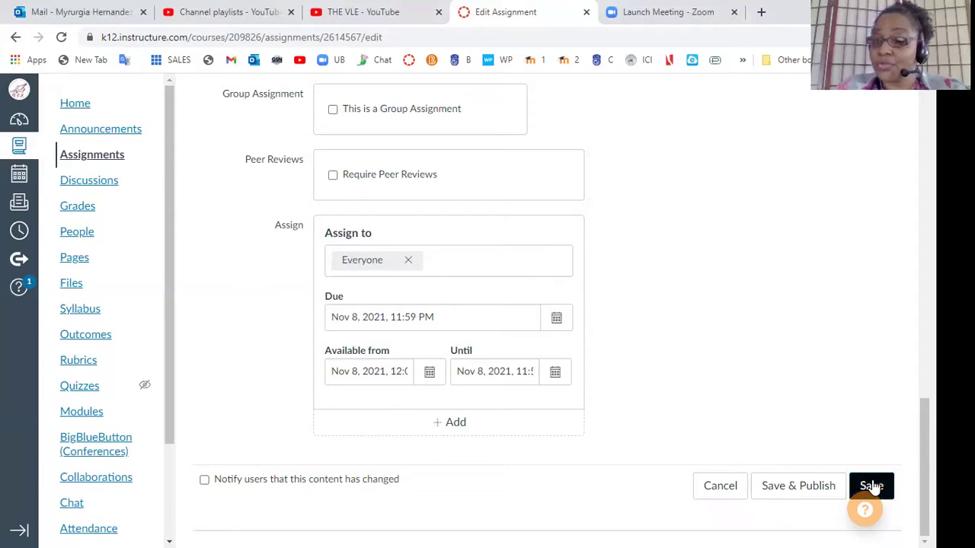
Save and publish the Oral Assignment, and check how it looks in the student view
left_click(789, 491)
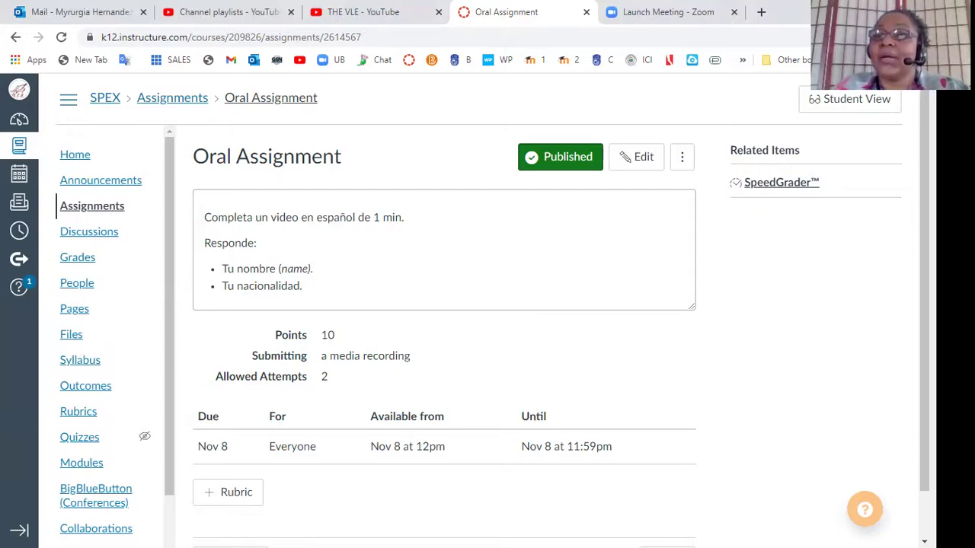
left_click(857, 106)
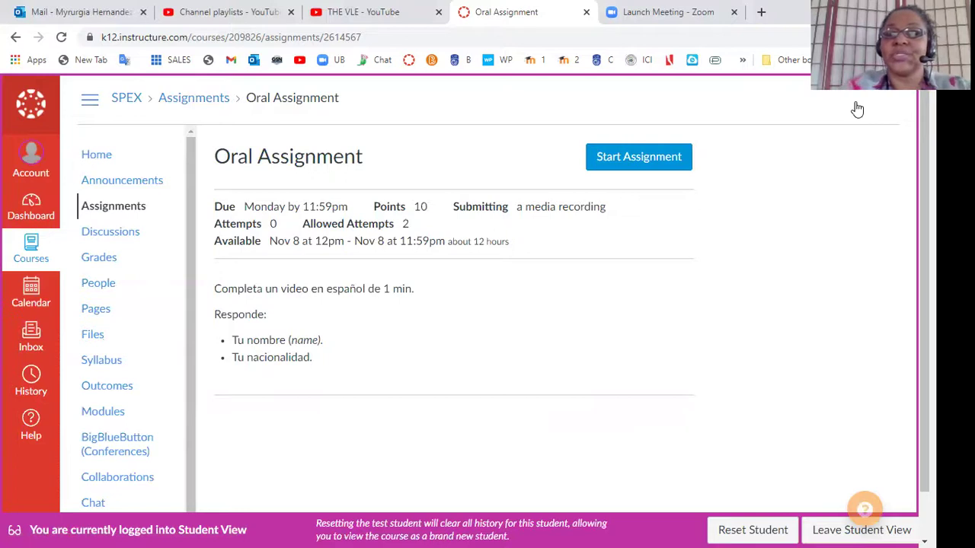
scroll(857, 109, "down", 1)
scroll(857, 109, "up", 1)
scroll(857, 109, "down", 1)
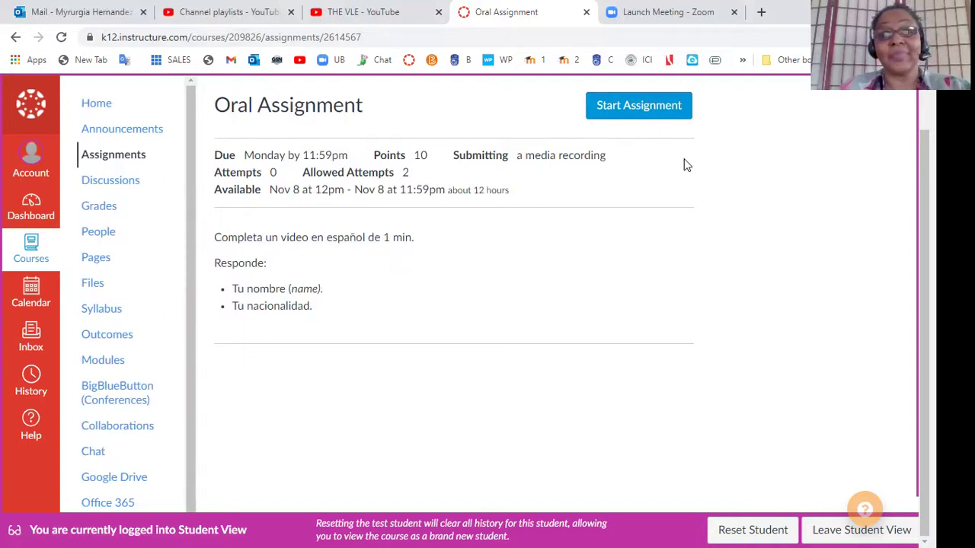
Start the assignment as a student and open the media recorder, allowing the site to use the microphone and camera
left_click(652, 113)
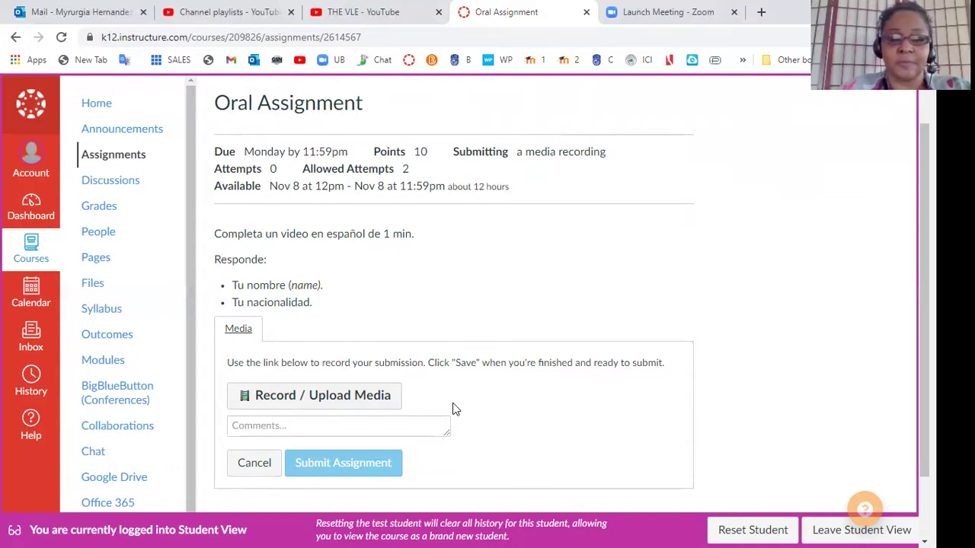
left_click(280, 404)
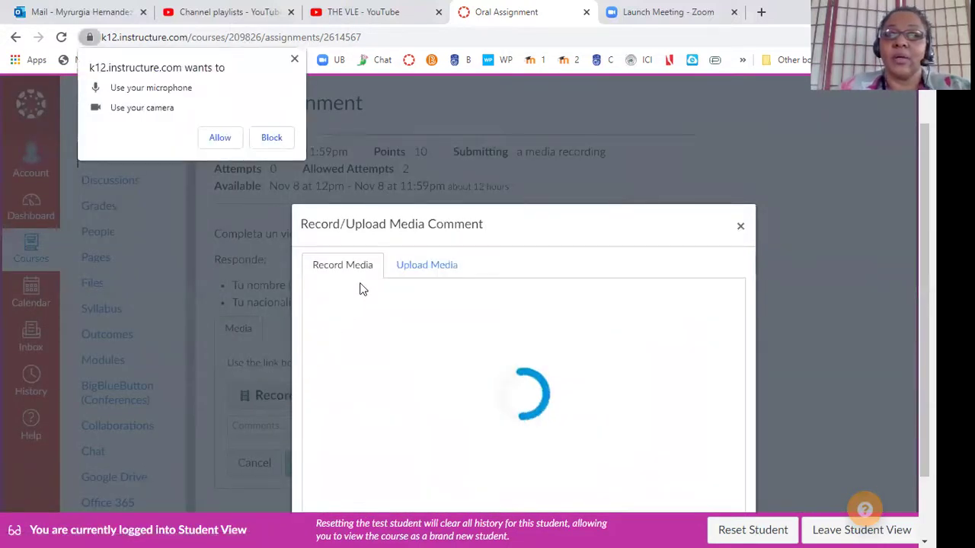
left_click(220, 138)
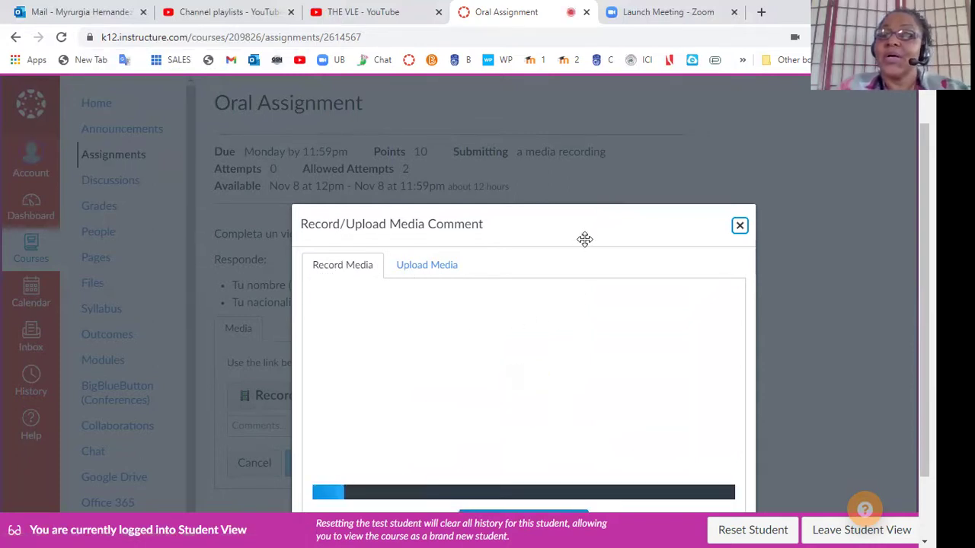
left_click_drag(584, 234, 566, 119)
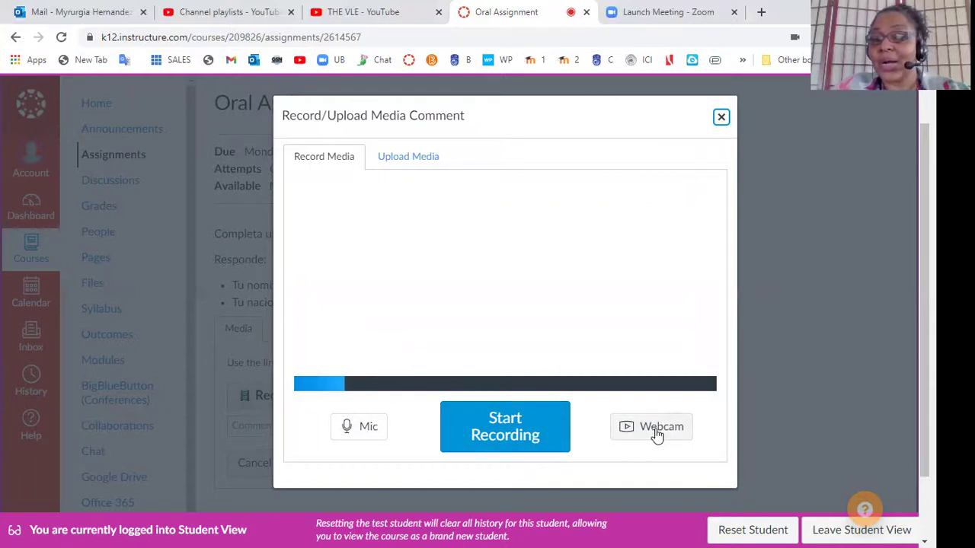
Start a recording without video, discard it, and try to select the HP TrueVision HD camera as the webcam
left_click(524, 434)
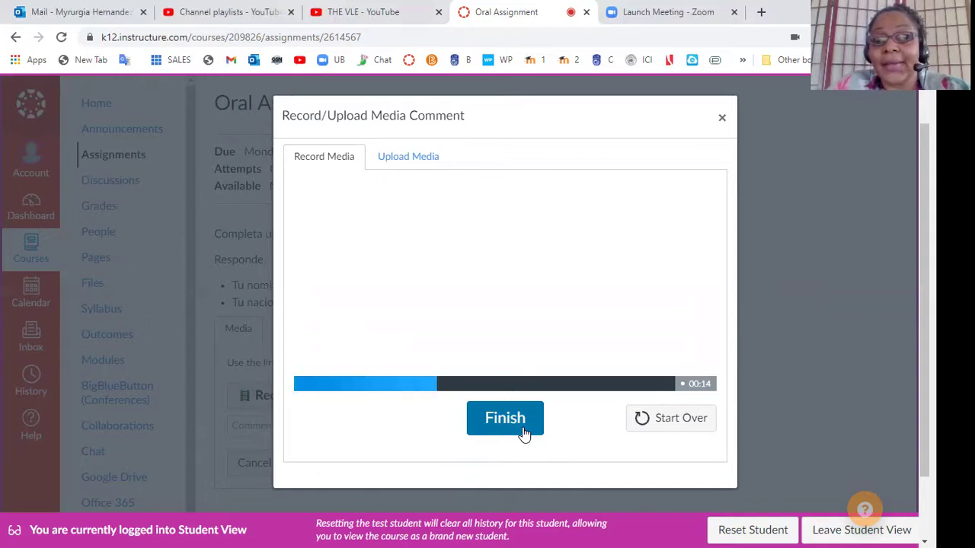
left_click(673, 423)
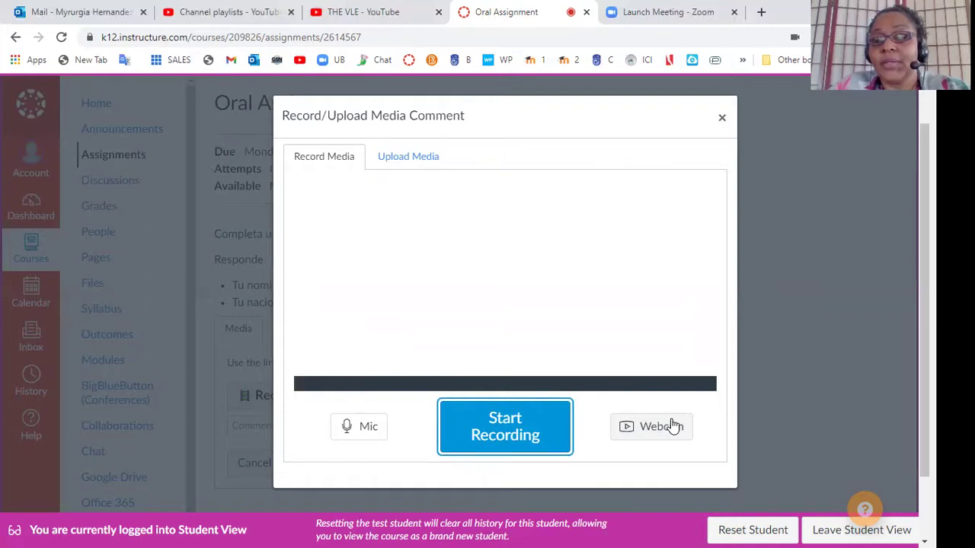
left_click(651, 430)
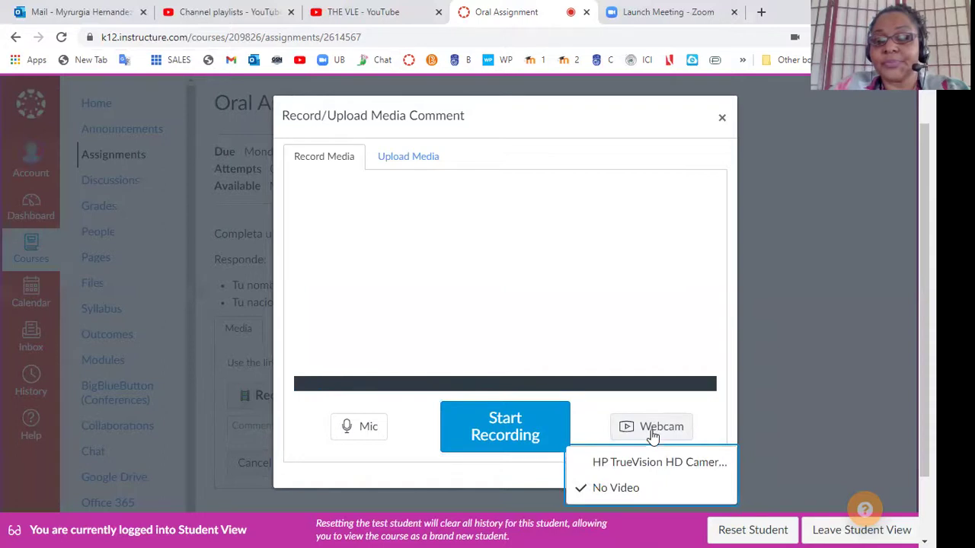
left_click(648, 463)
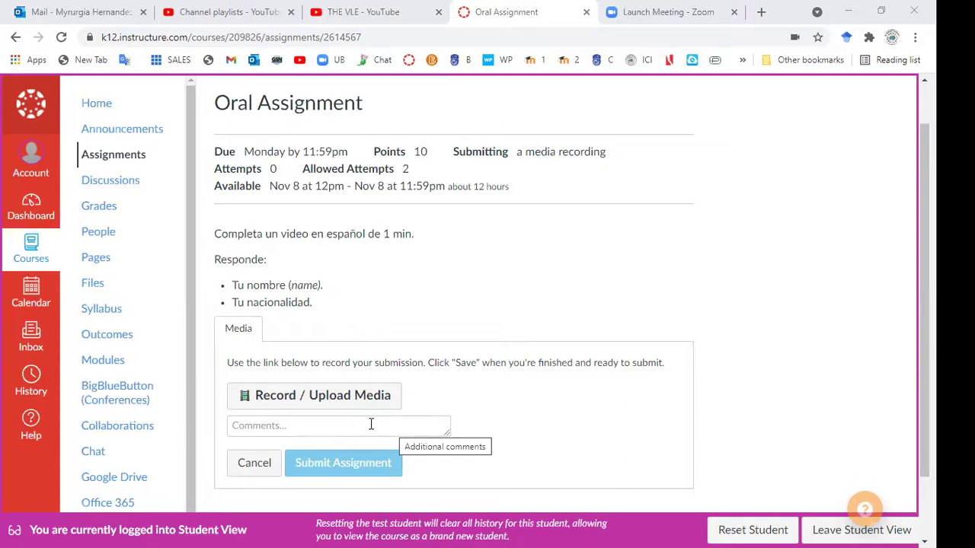
Reopen the media recorder and record a webcam video of about 11 seconds for the submission
left_click(276, 401)
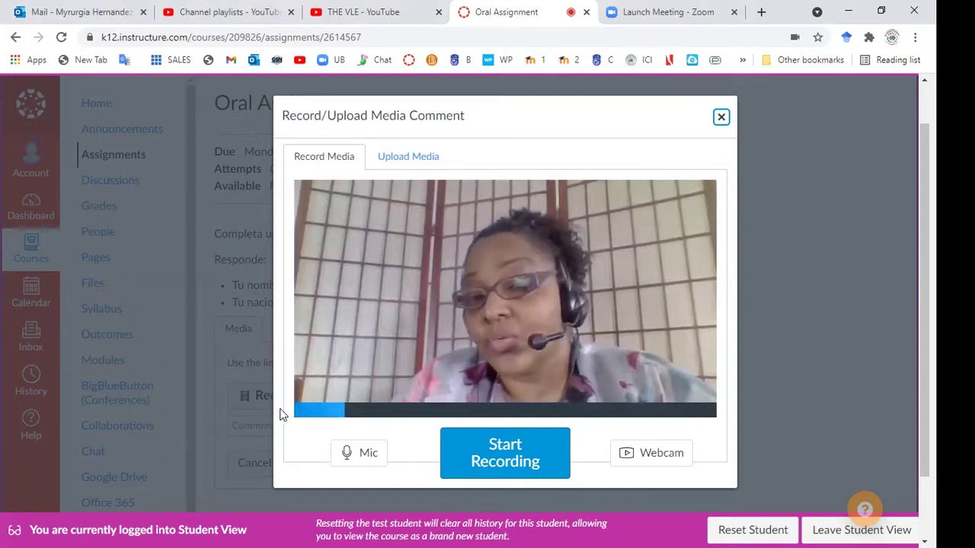
left_click(502, 459)
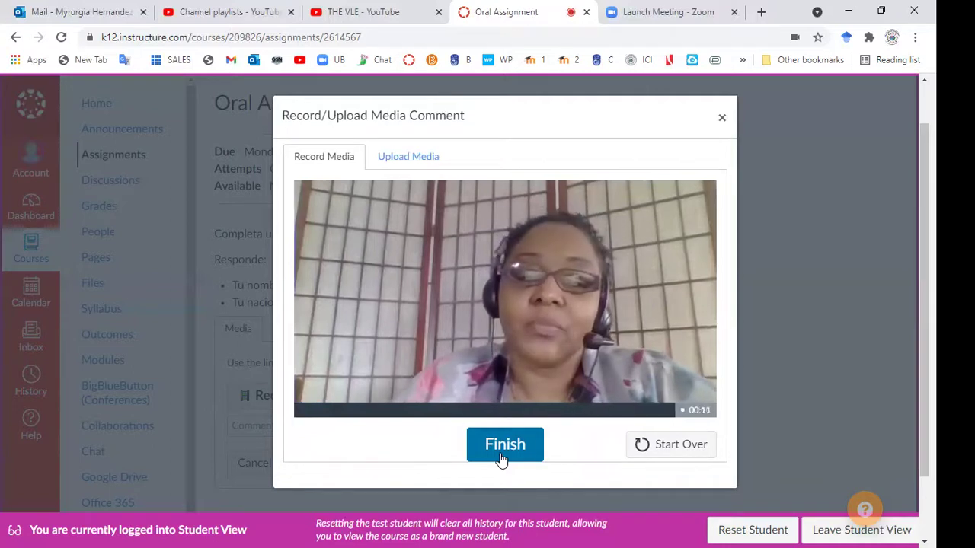
left_click(502, 449)
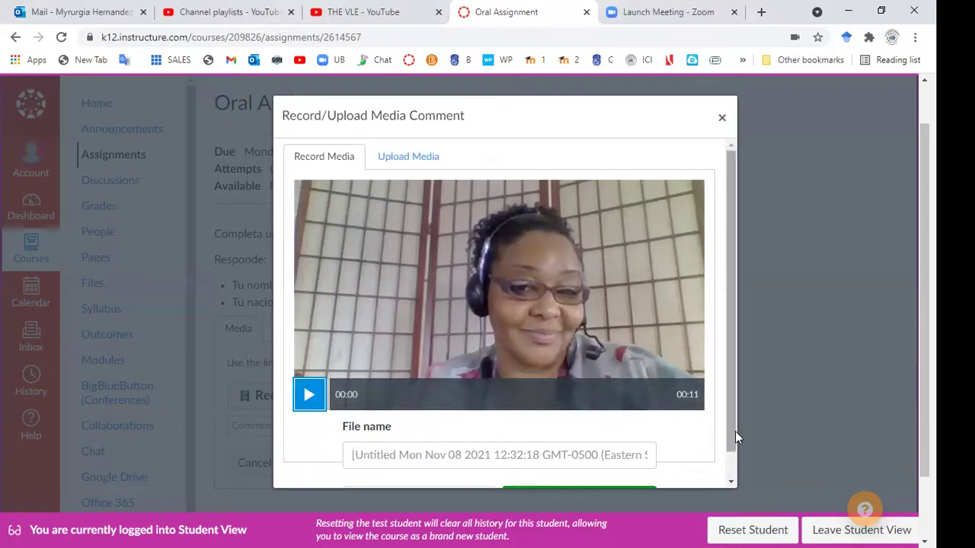
Play back the recorded webcam video to check it before saving
left_click_drag(732, 438, 732, 463)
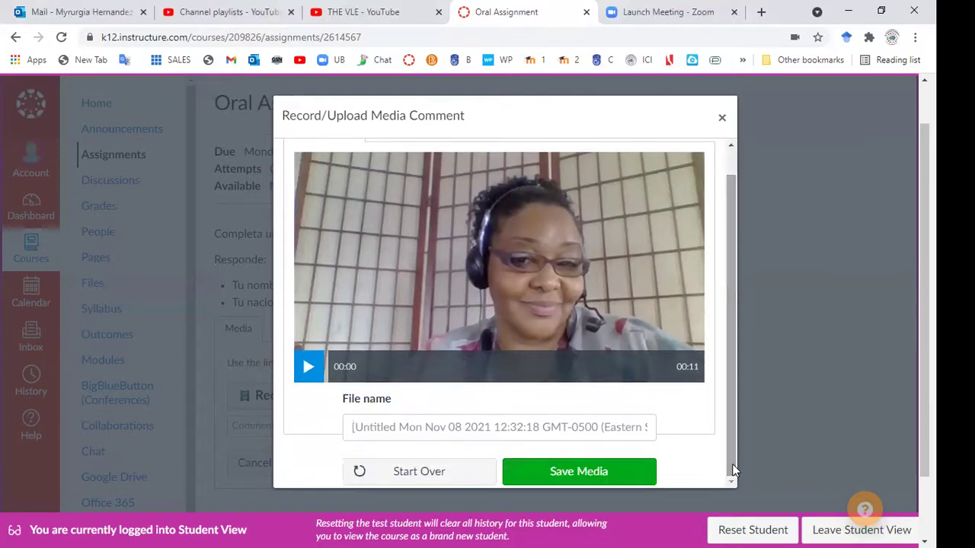
left_click(307, 369)
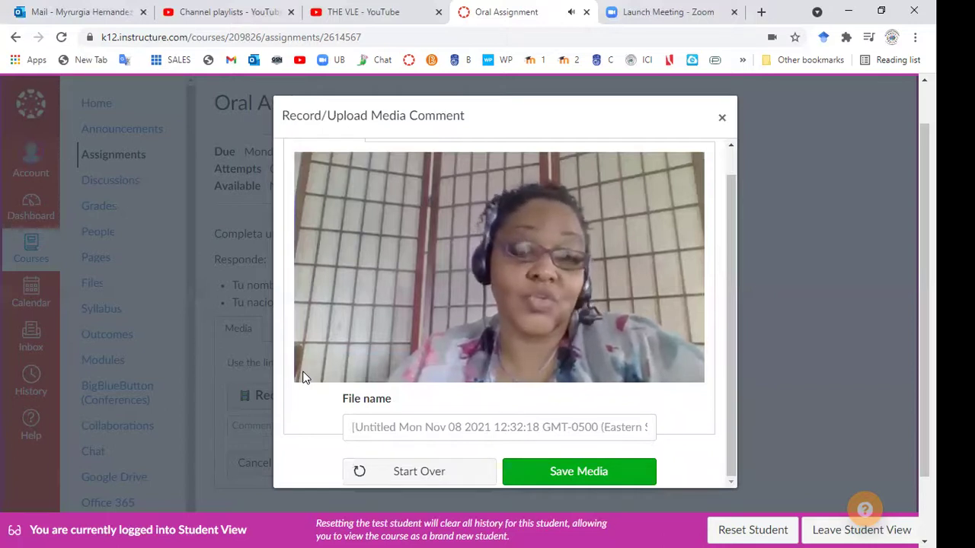
mouse_move(304, 379)
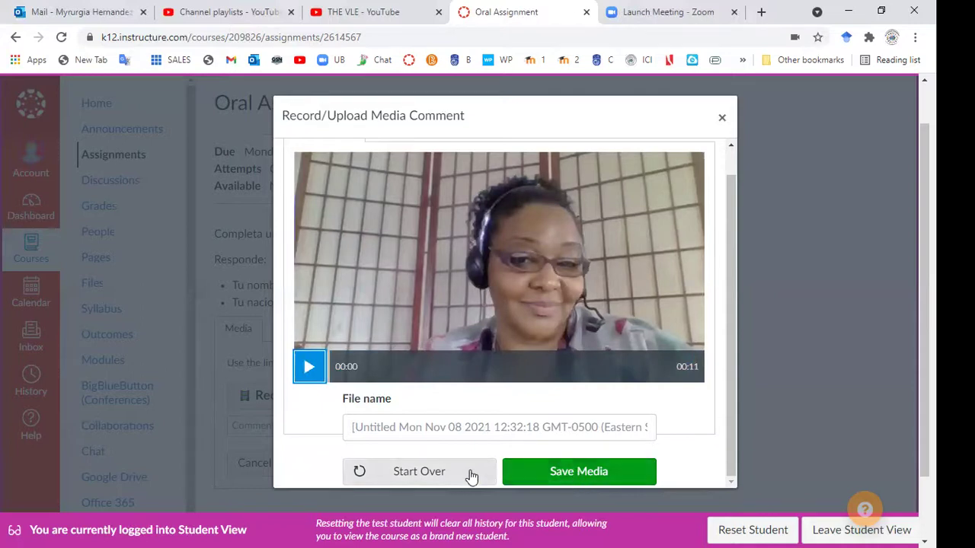
Save the recorded media and submit it as the student's attempt for the Oral Assignment
left_click(545, 479)
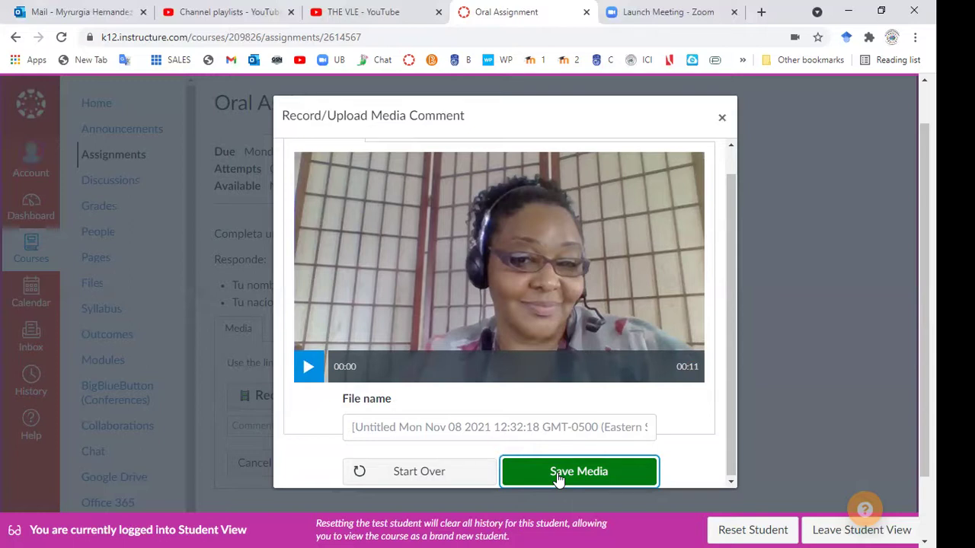
left_click(557, 473)
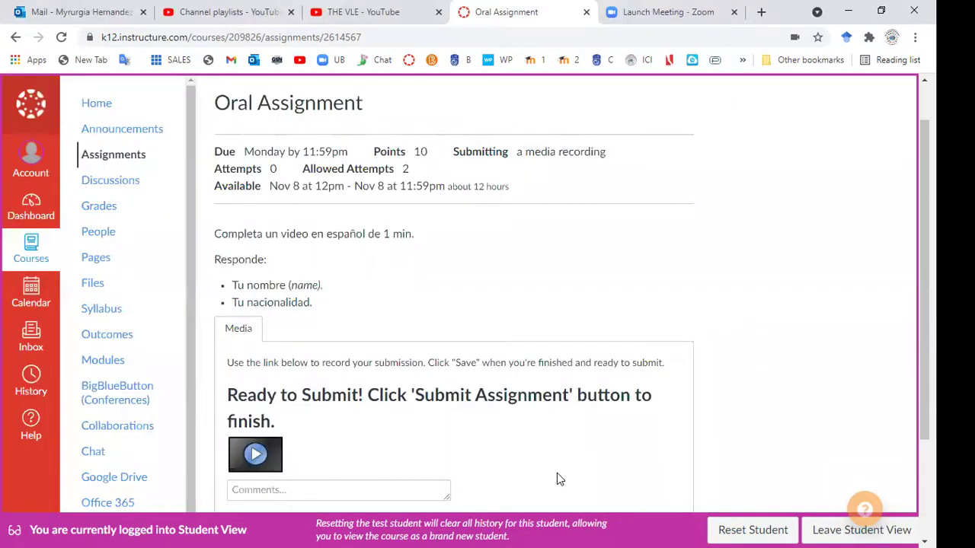
scroll(557, 479, "down", 2)
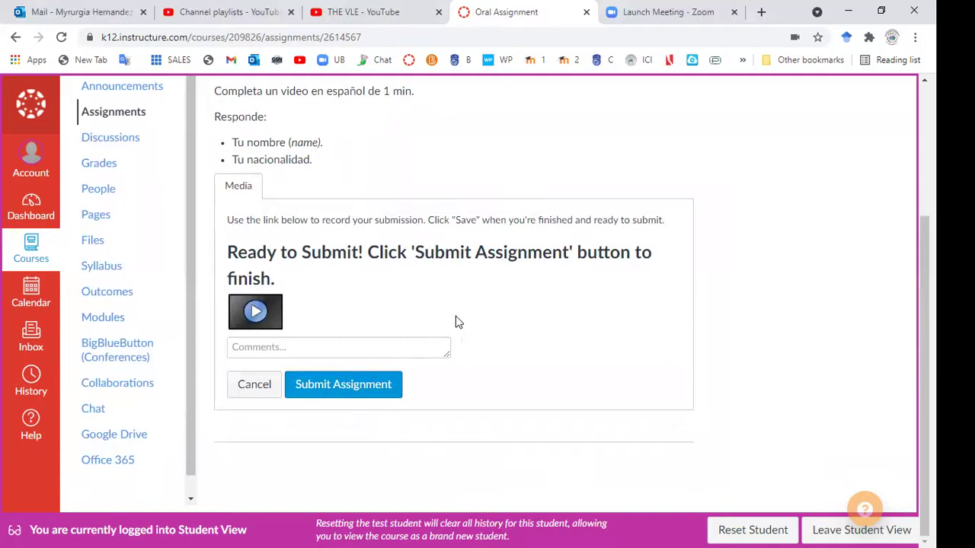
left_click(370, 387)
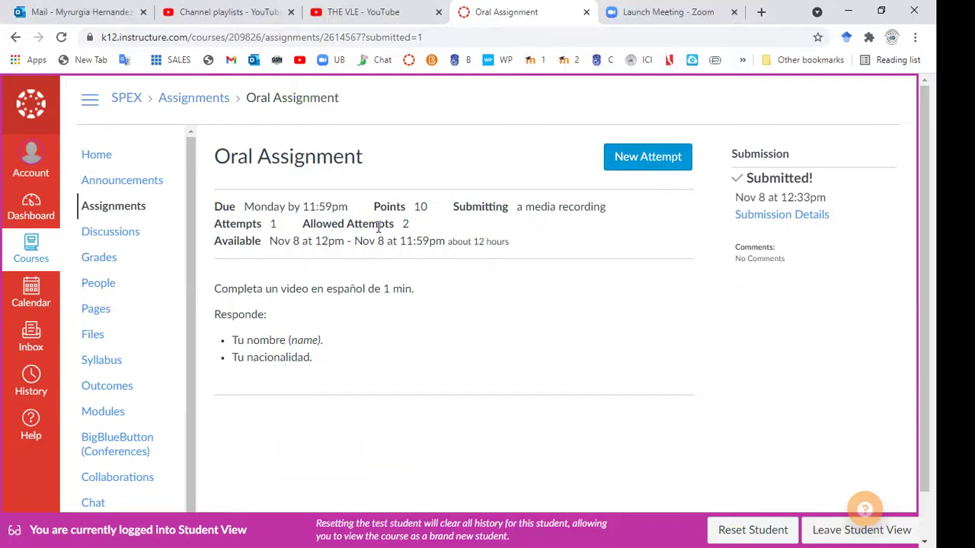
Draw annotation rectangles around the attempts used, allowed attempts, Available label, points and submission type
left_click(395, 26)
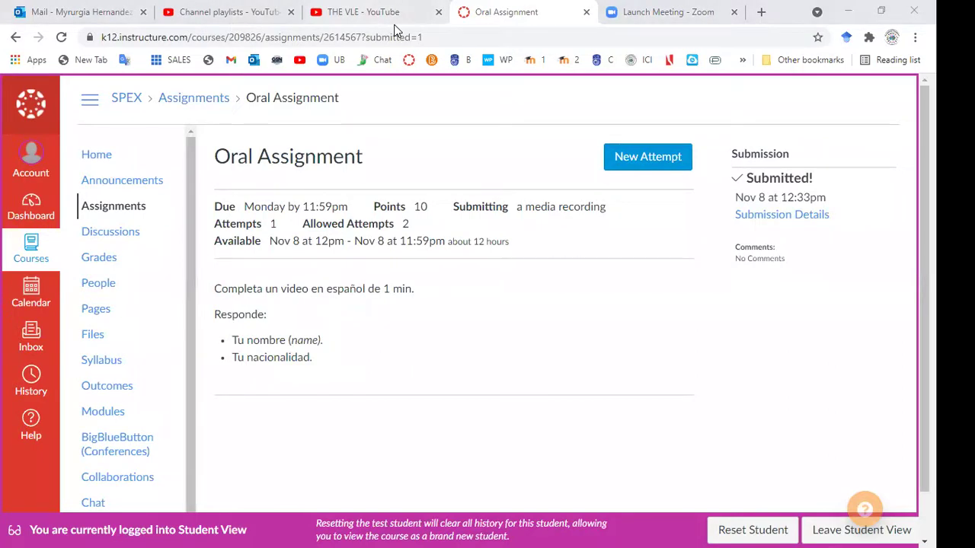
left_click_drag(265, 216, 288, 234)
mouse_move(396, 214)
left_mouse_down()
mouse_move(402, 233)
mouse_move(420, 236)
left_mouse_up()
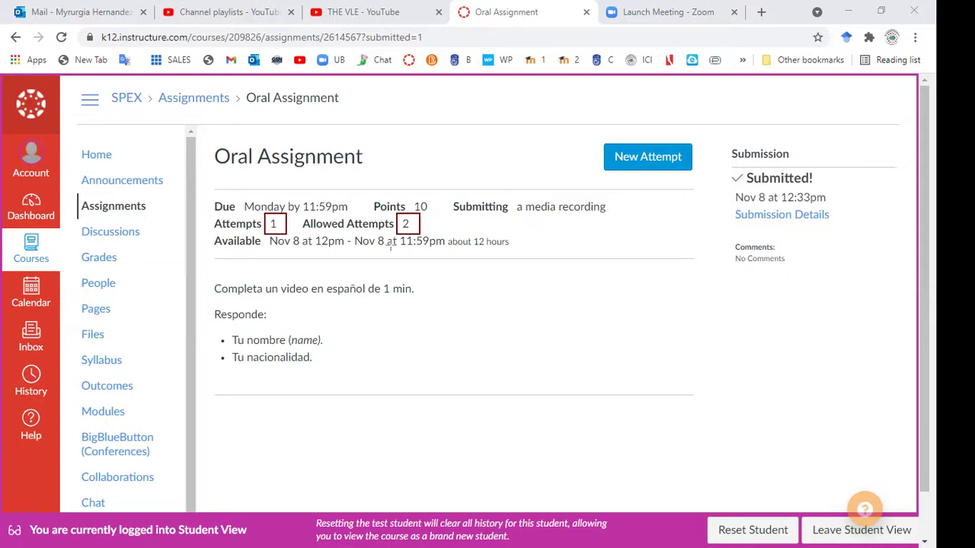
mouse_move(209, 233)
left_mouse_down()
mouse_move(215, 248)
mouse_move(263, 257)
left_mouse_up()
mouse_move(368, 195)
left_mouse_down()
mouse_move(395, 215)
mouse_move(610, 219)
left_mouse_up()
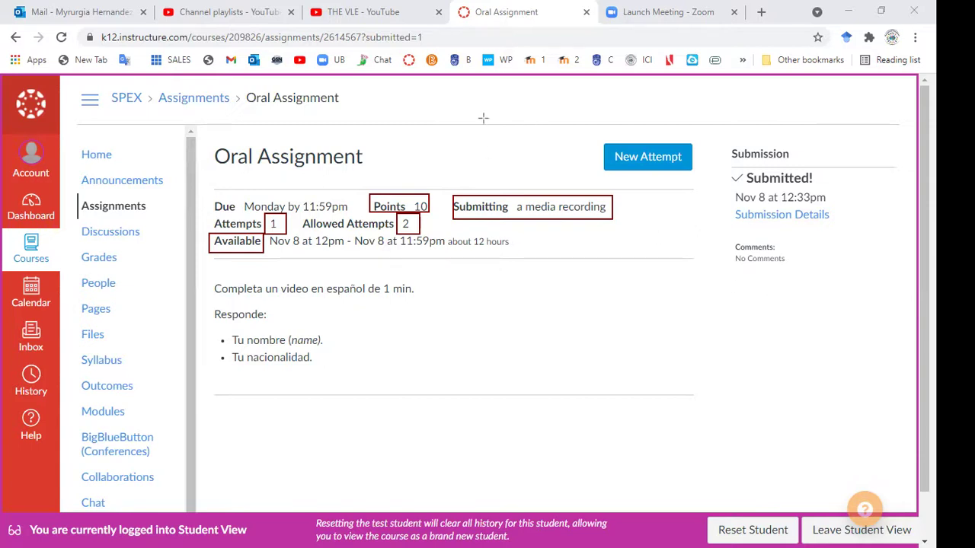
Erase all annotation rectangles from the assignment details
left_click(476, 196)
left_click(422, 195)
left_click(419, 219)
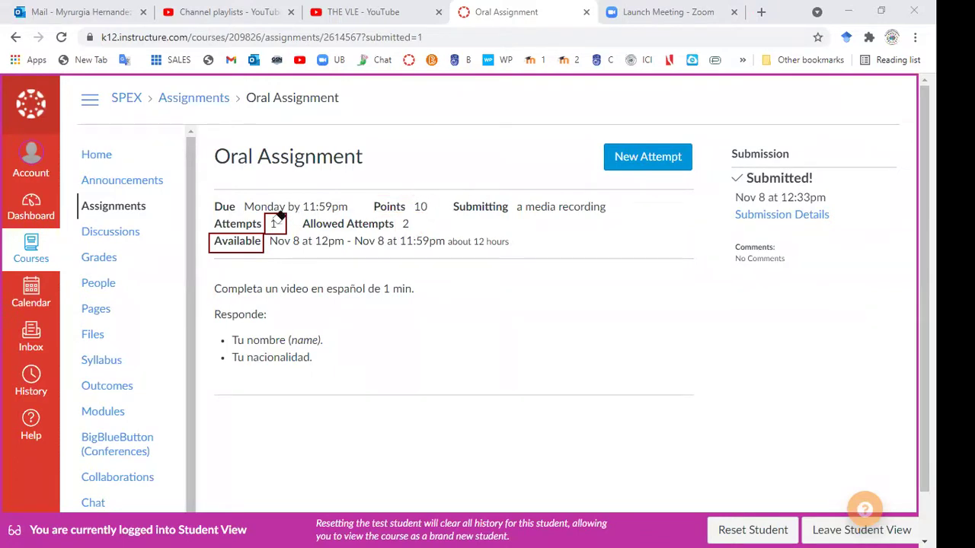
left_click(276, 221)
left_click(254, 233)
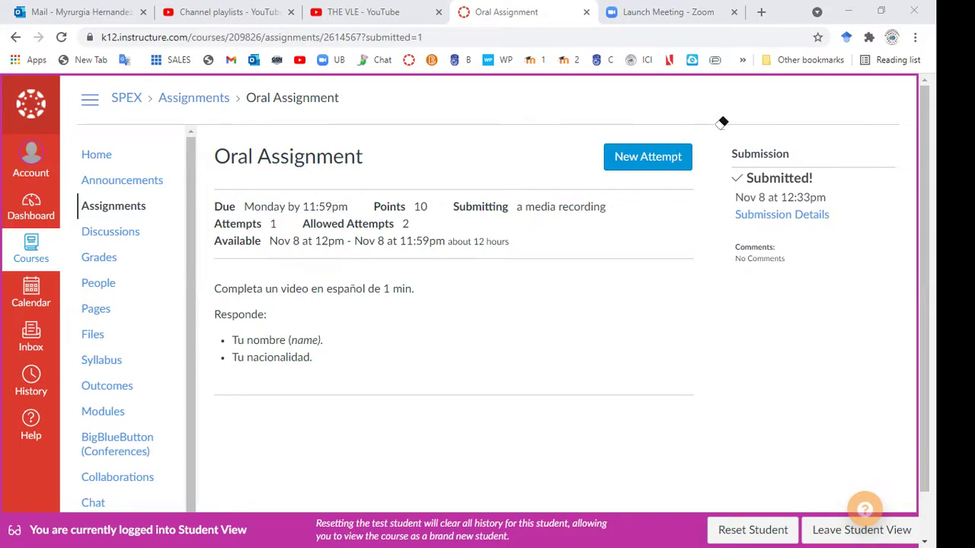
Leave the student view and open the Oral Assignment from the Módulo 1 Me presento module
left_click(837, 531)
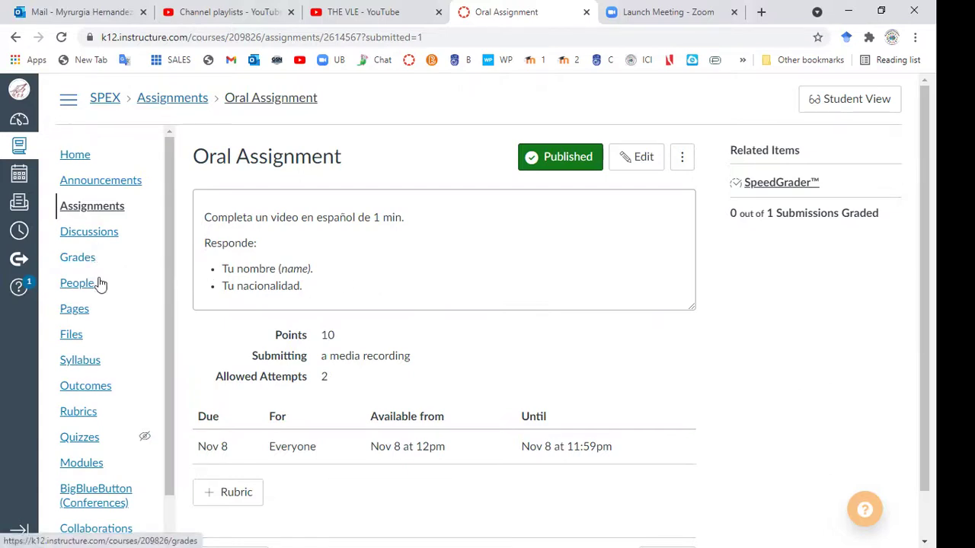
left_click(95, 469)
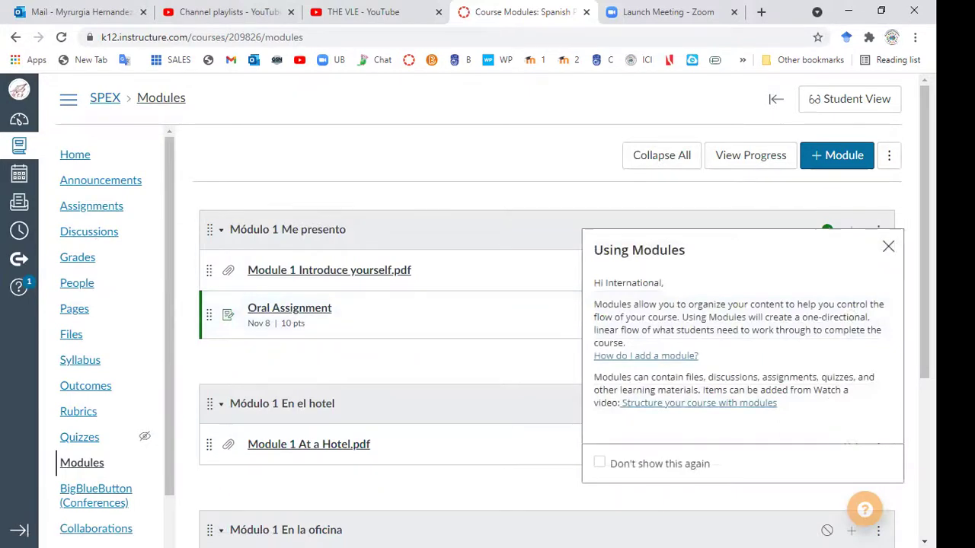
left_click(888, 249)
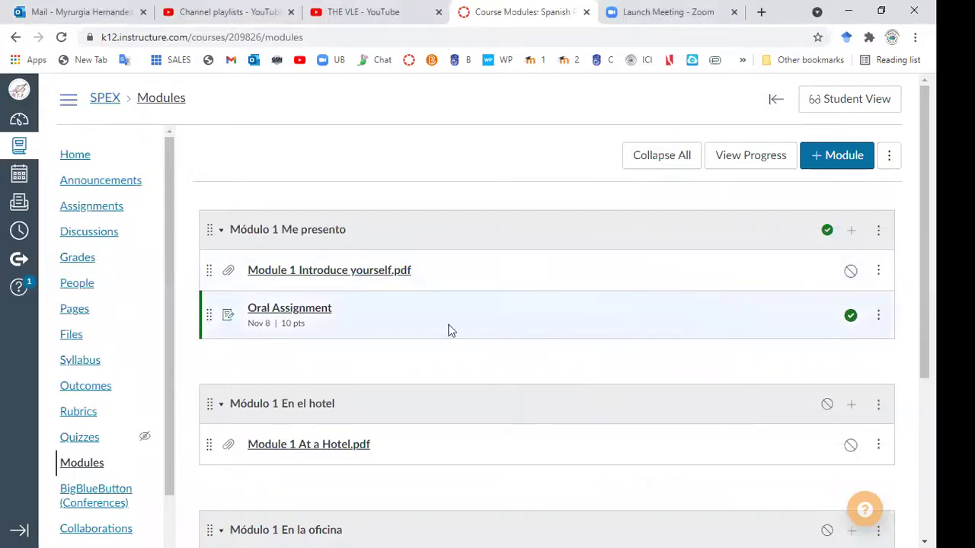
left_click(316, 318)
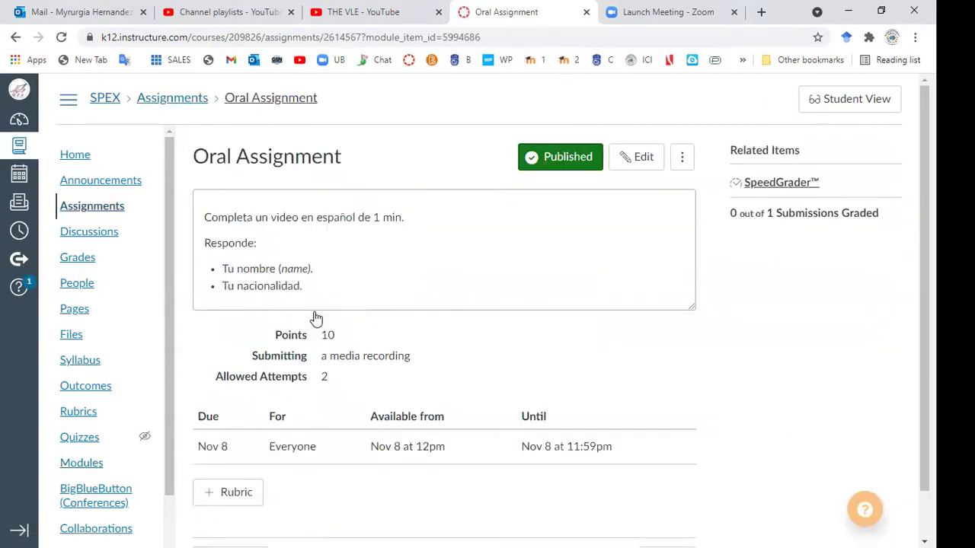
scroll(316, 318, "down", 1)
scroll(316, 318, "up", 1)
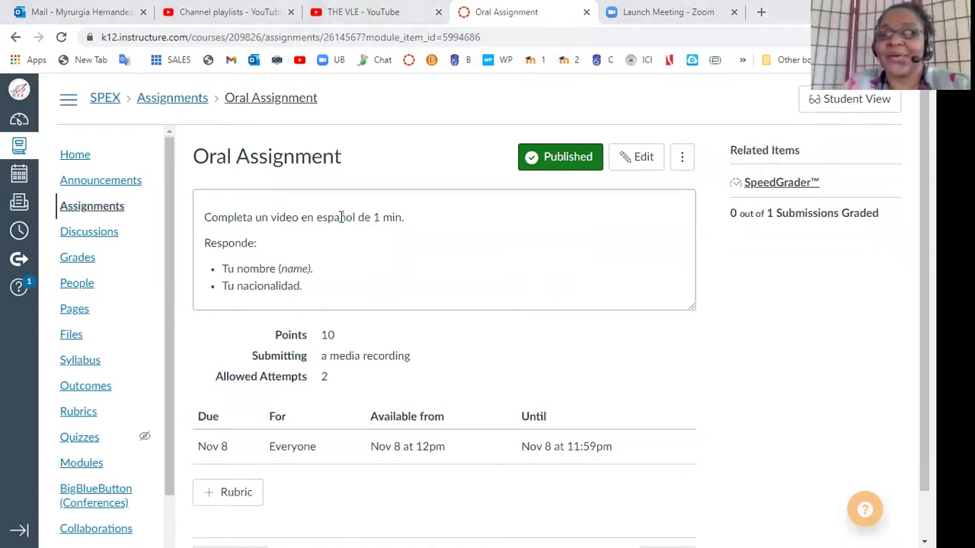
Open the test student's submission in SpeedGrader and play its media recording
left_click(778, 187)
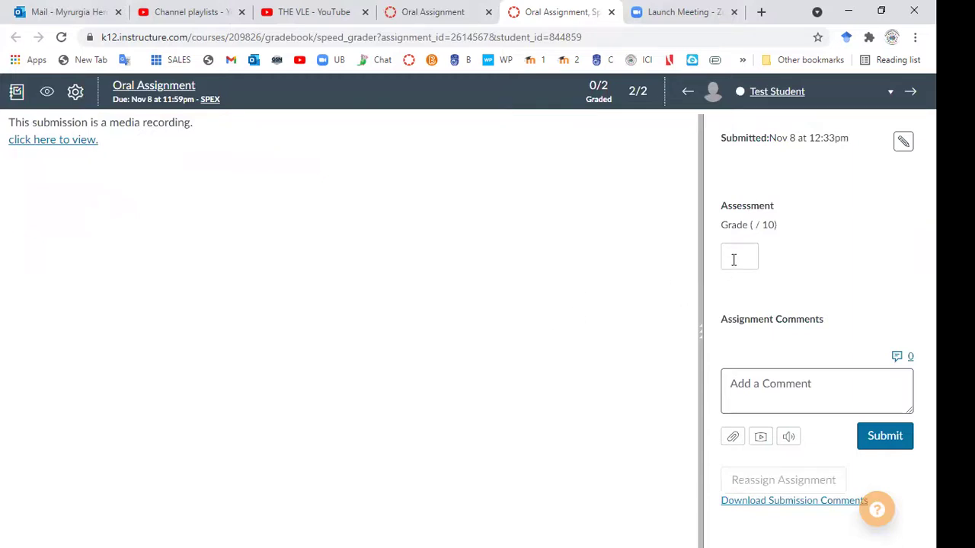
left_click(76, 142)
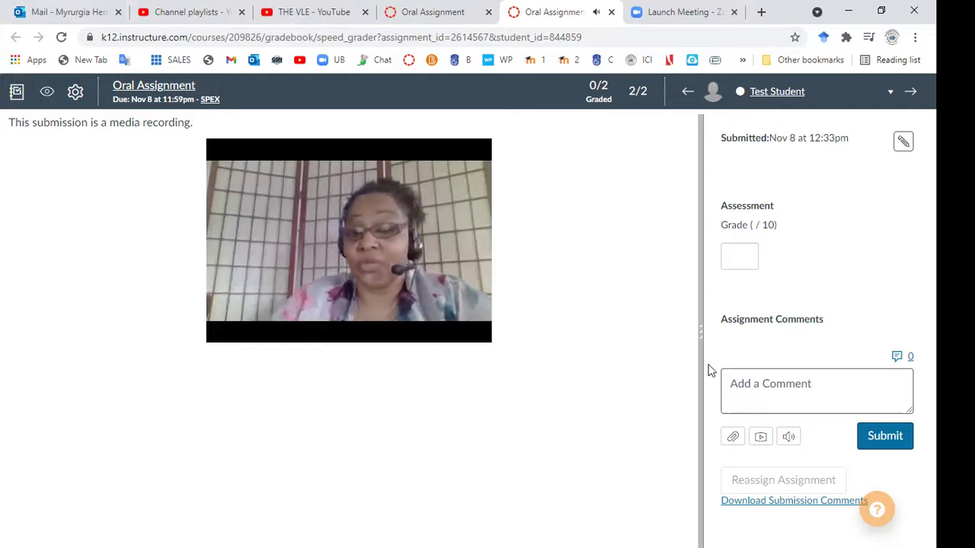
Write the submission comment "Excellent video. Try to record a bit longer." for the test student
left_click(743, 381)
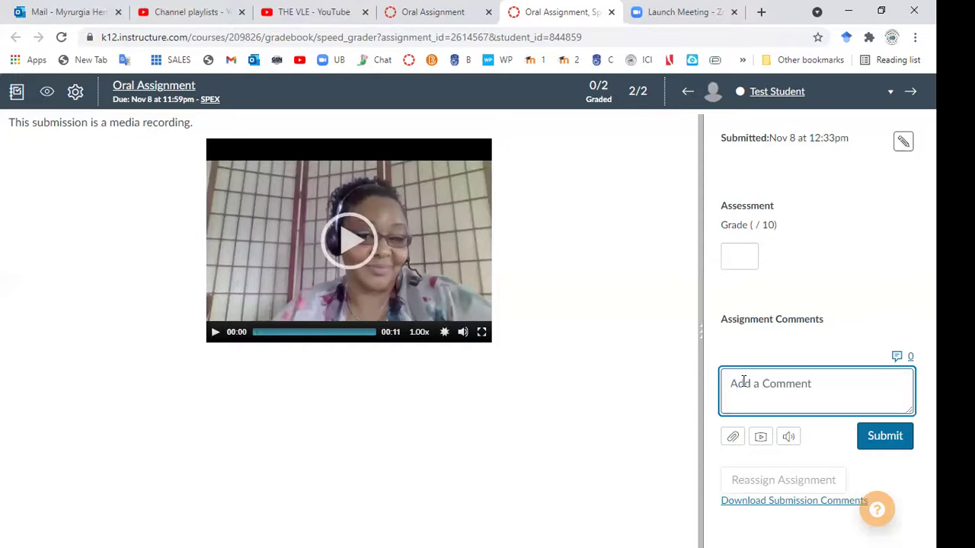
type("Excell")
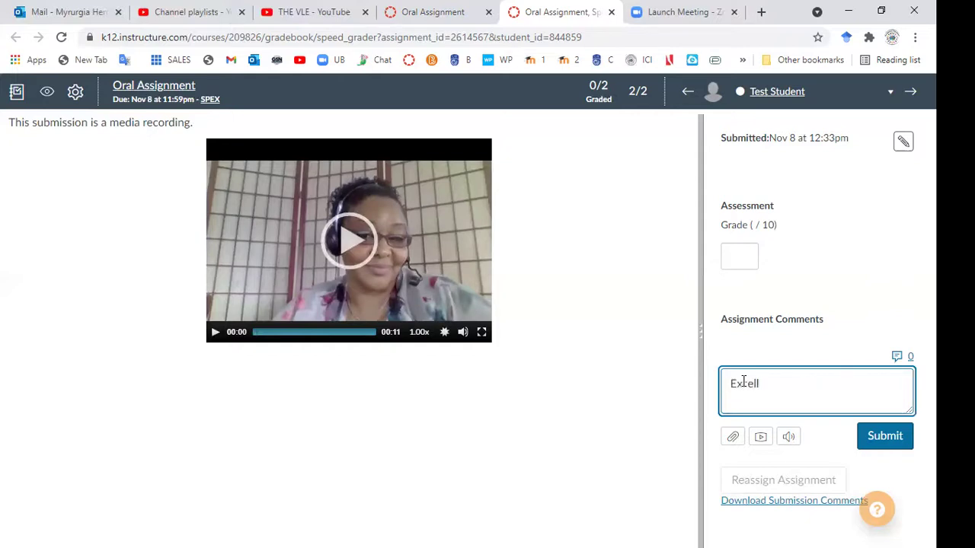
type("ent video. Try to record a b")
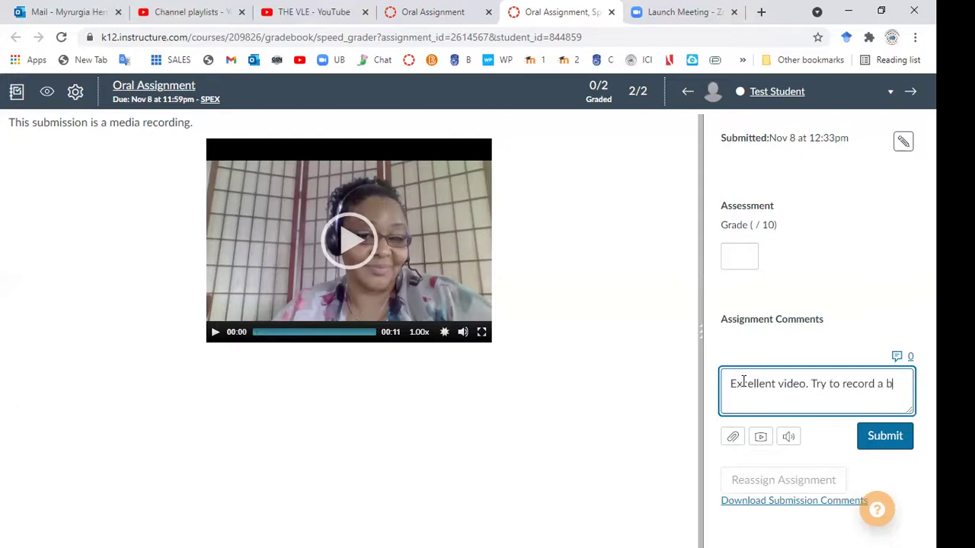
type("it longer.")
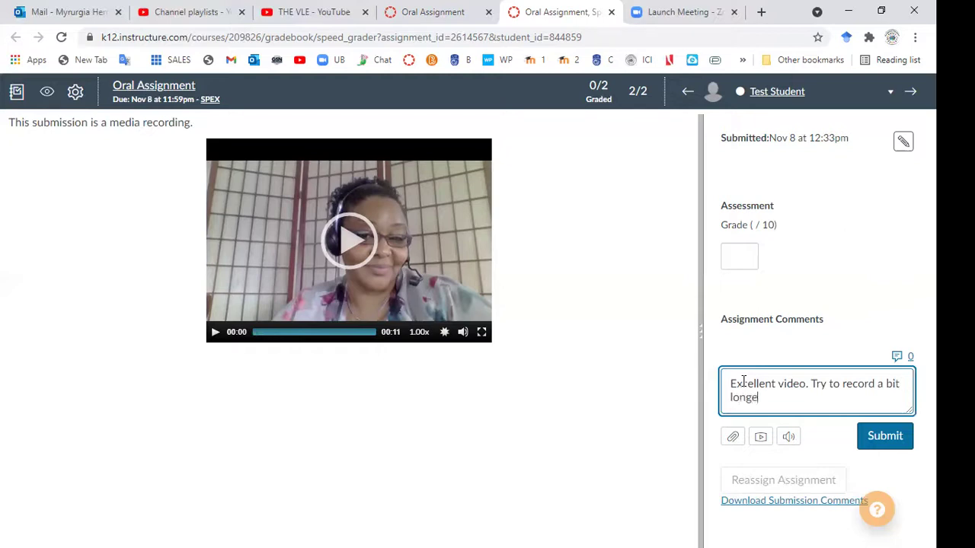
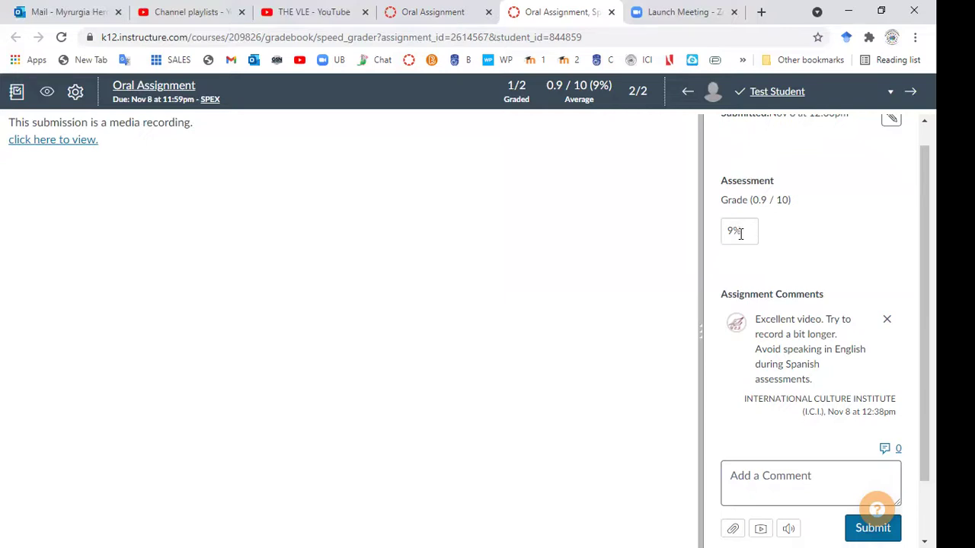
Correct the test student's grade to 90% and submit the assessment
left_click(746, 233)
key("BackSpace")
key("BackSpace")
type("90")
key("Return")
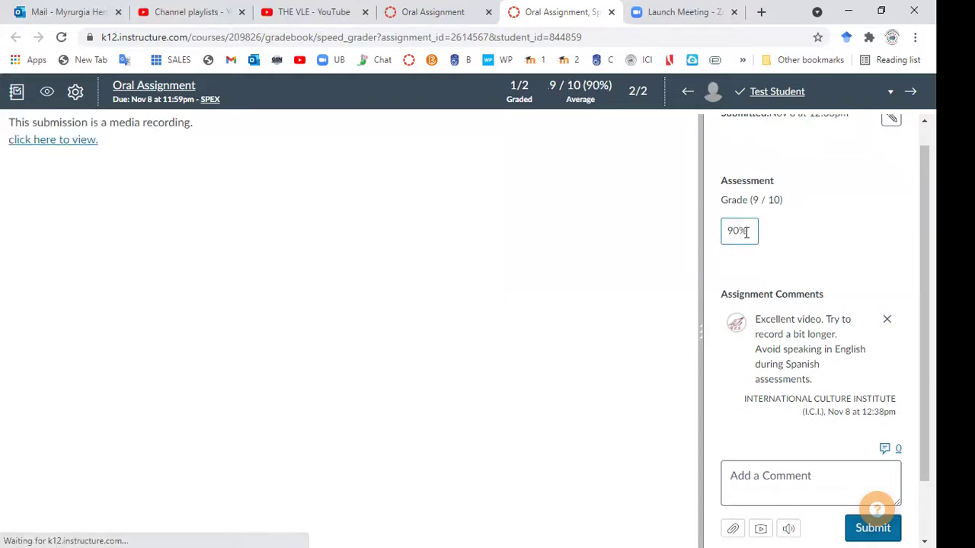
left_click(854, 531)
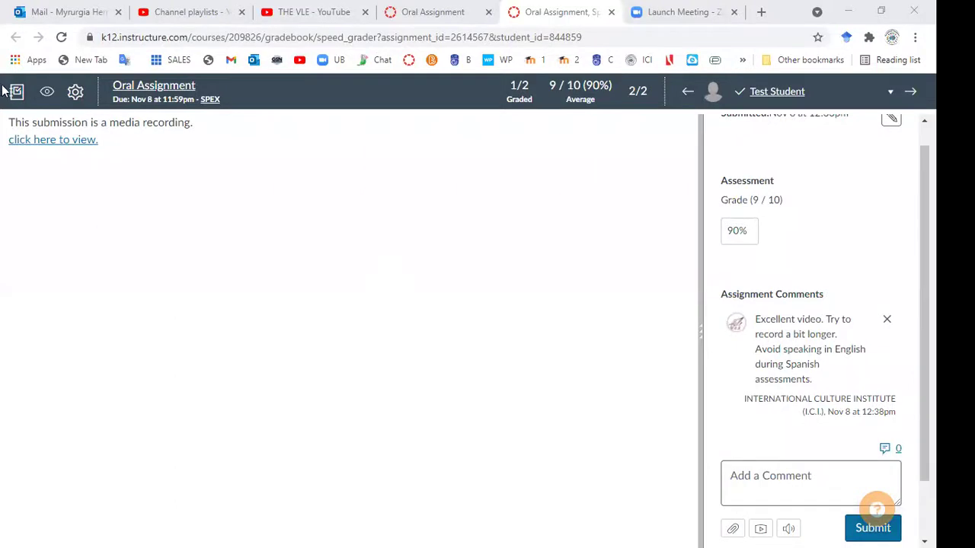
Open the course Gradebook from SpeedGrader and look through the course navigation links
left_click(16, 94)
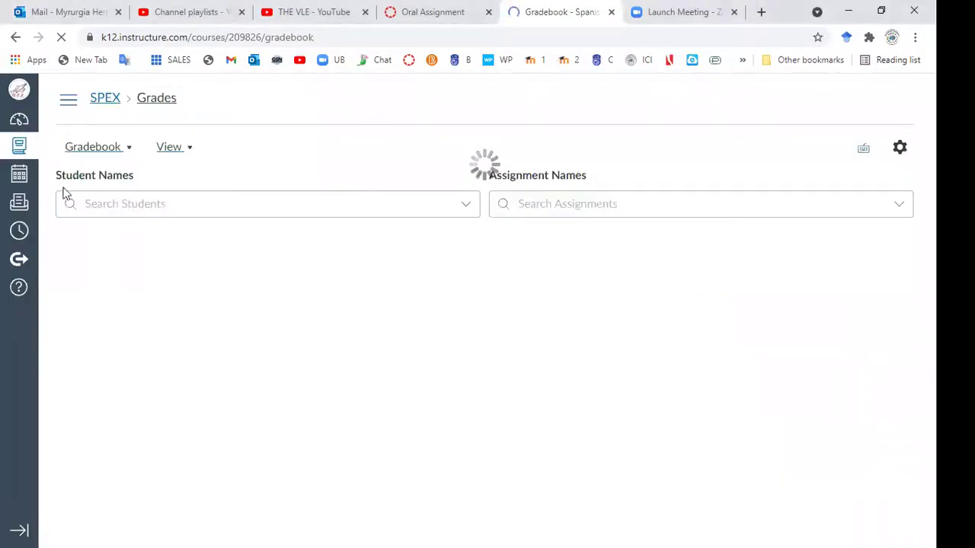
left_click(68, 101)
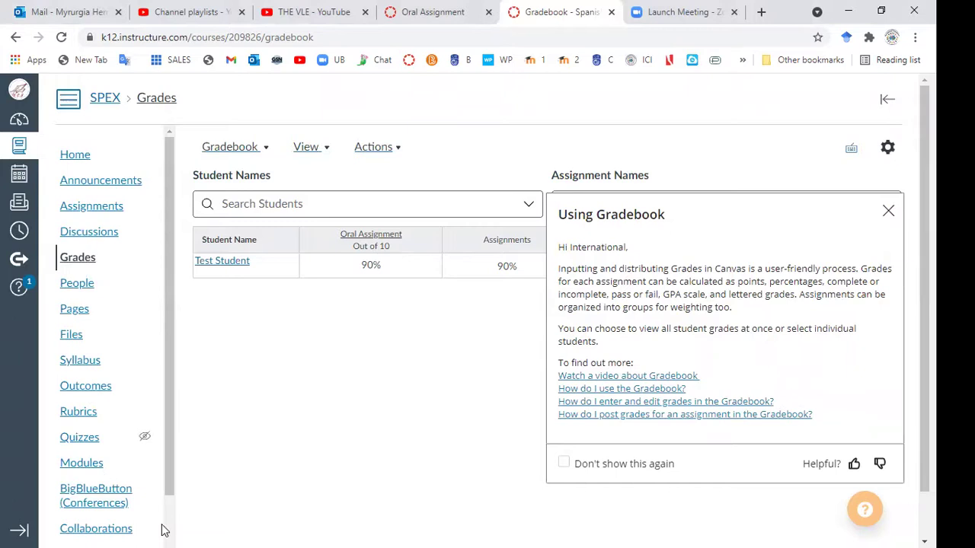
scroll(168, 531, "down", 3)
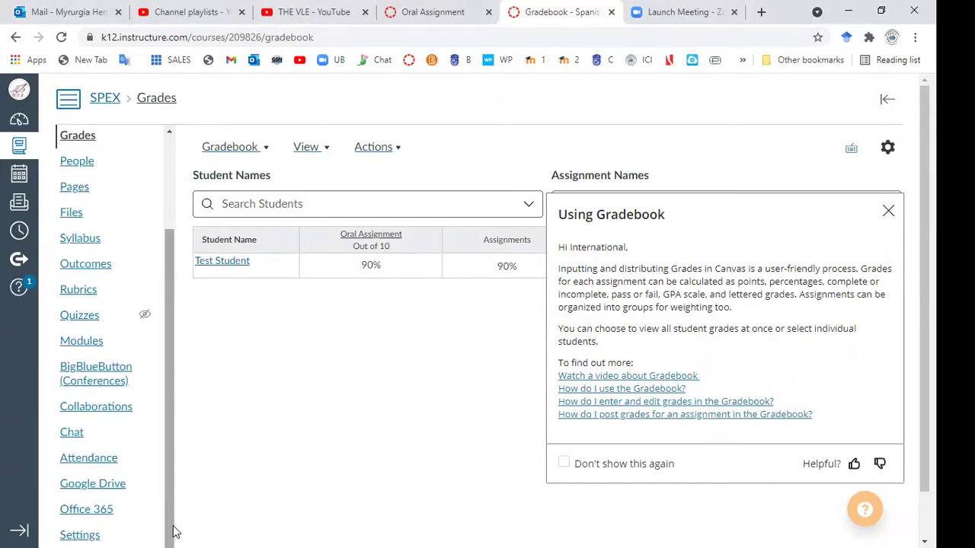
scroll(164, 183, "up", 3)
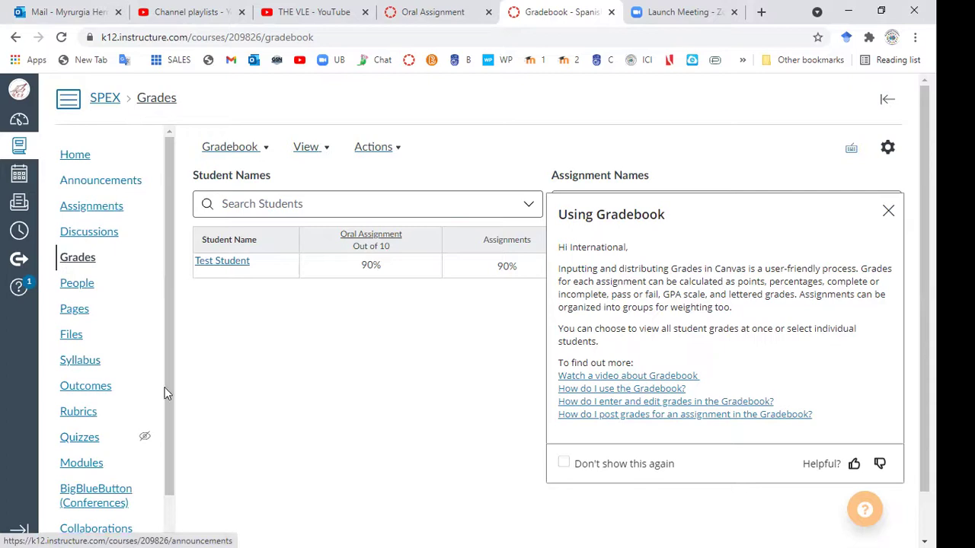
Open the Oral Assignment from the Módulo 1 Me presento module and start editing it
left_click(82, 463)
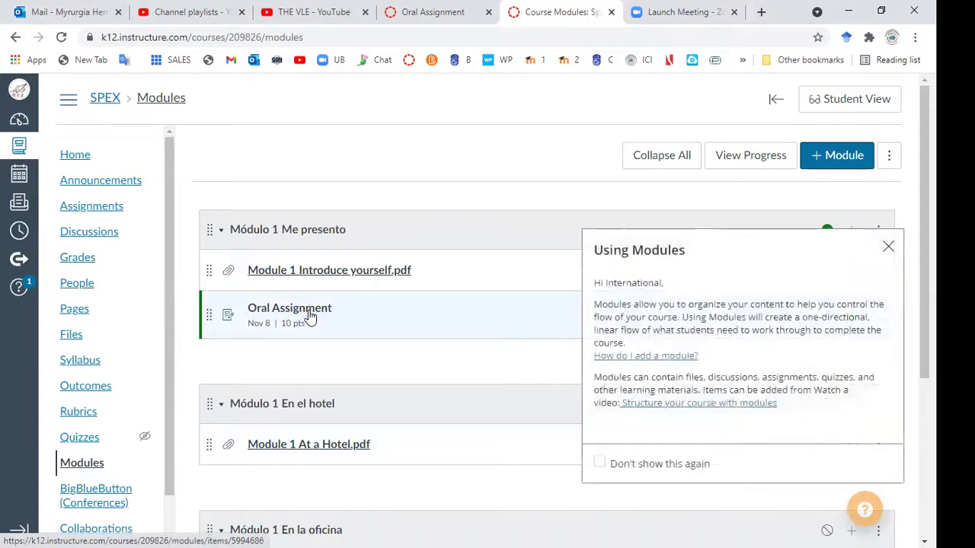
left_click(888, 247)
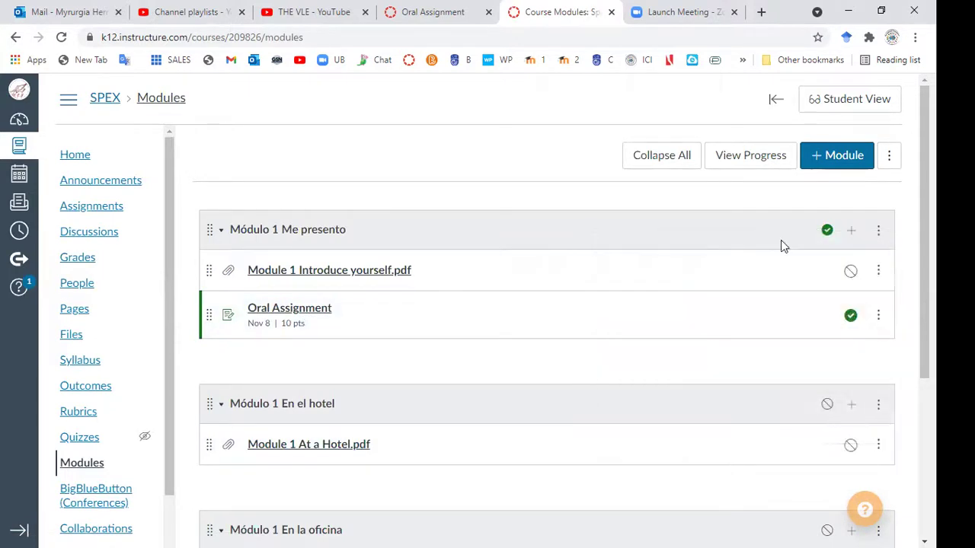
left_click(297, 316)
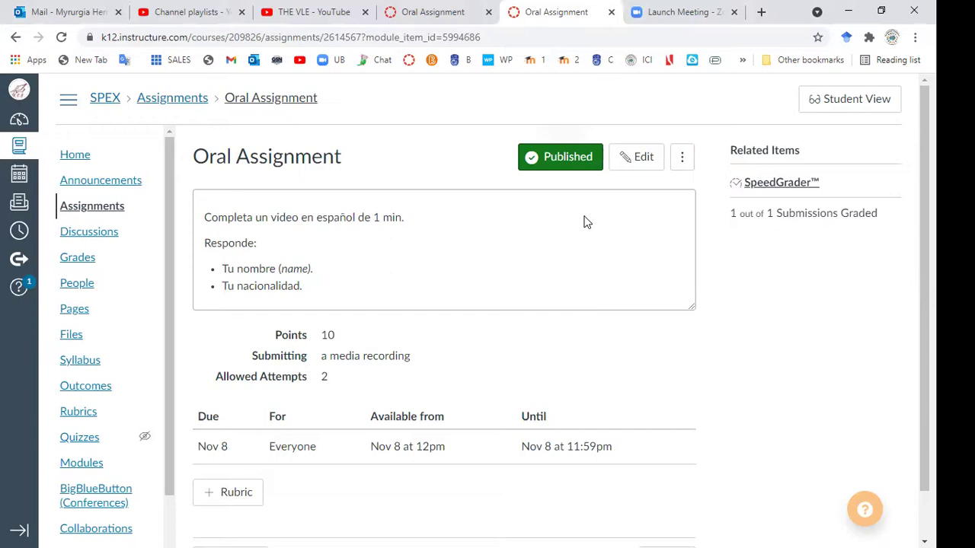
scroll(584, 381, "down", 1)
scroll(583, 381, "up", 1)
left_click(631, 163)
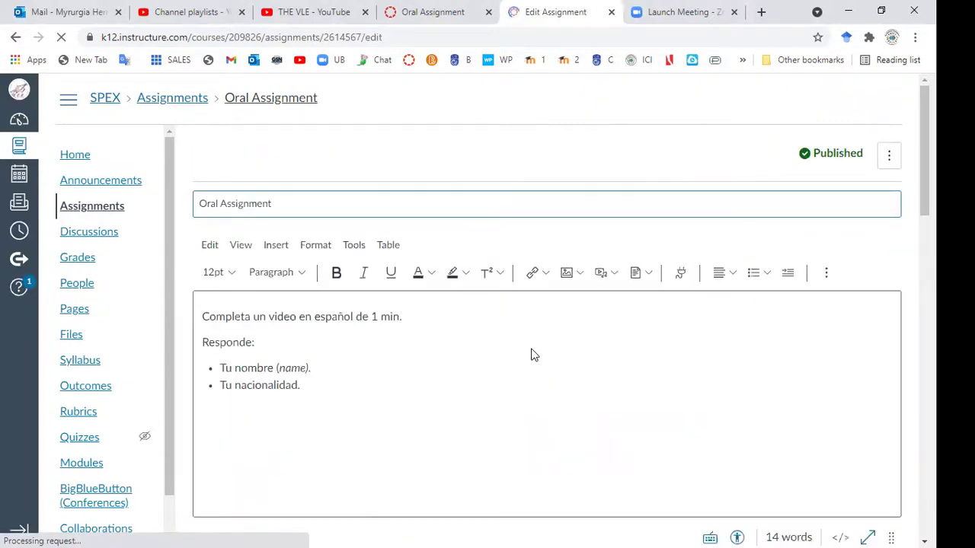
left_click(208, 302)
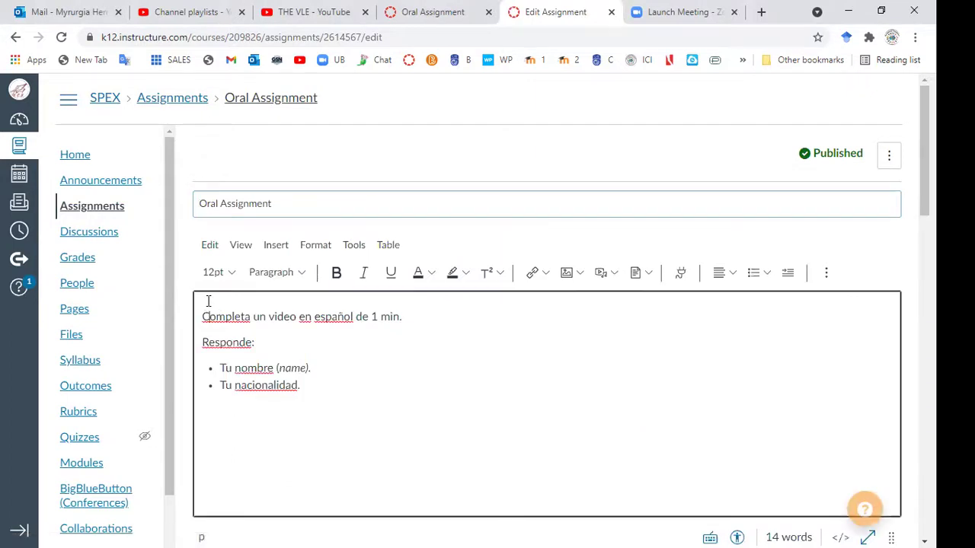
Switch the assignment's grade display to Points and back to Percentage
scroll(456, 375, "down", 4)
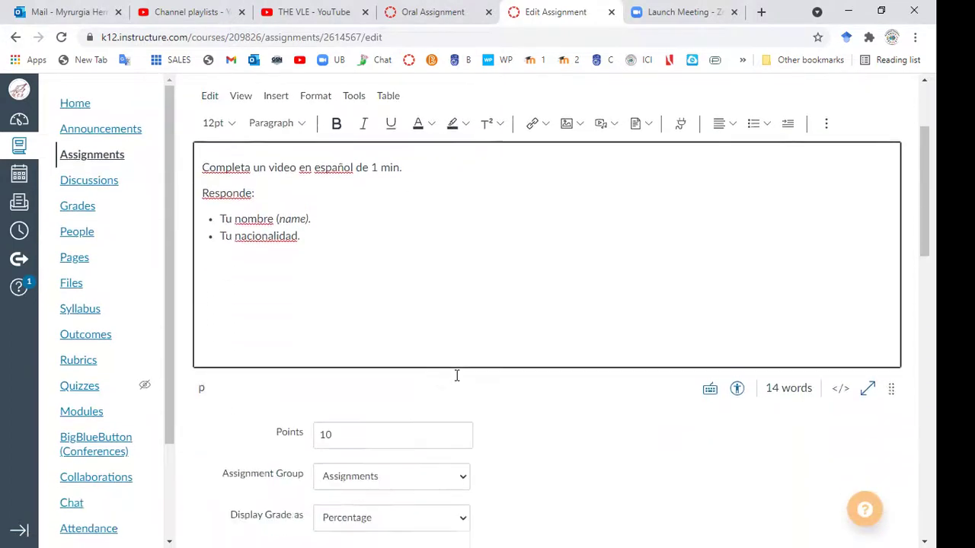
scroll(457, 376, "up", 2)
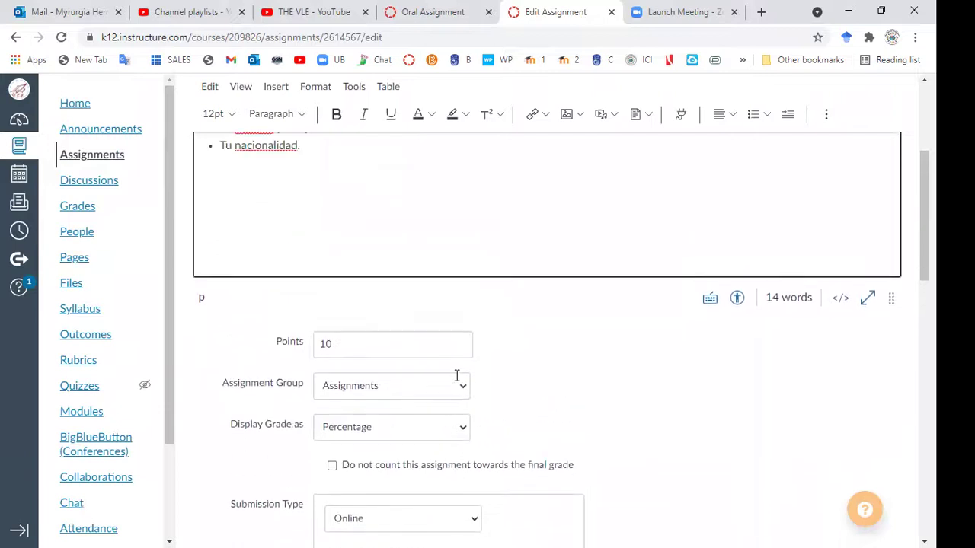
scroll(457, 376, "down", 2)
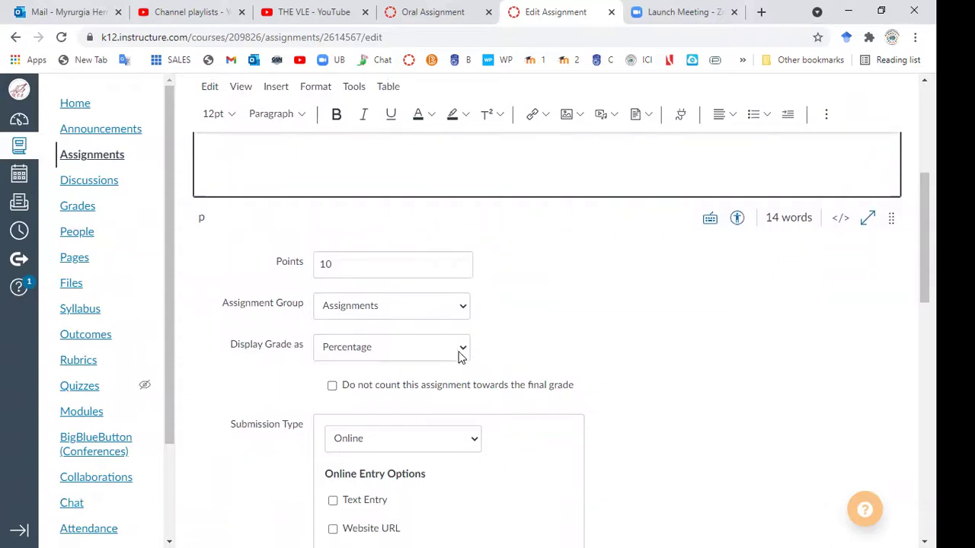
left_click(460, 352)
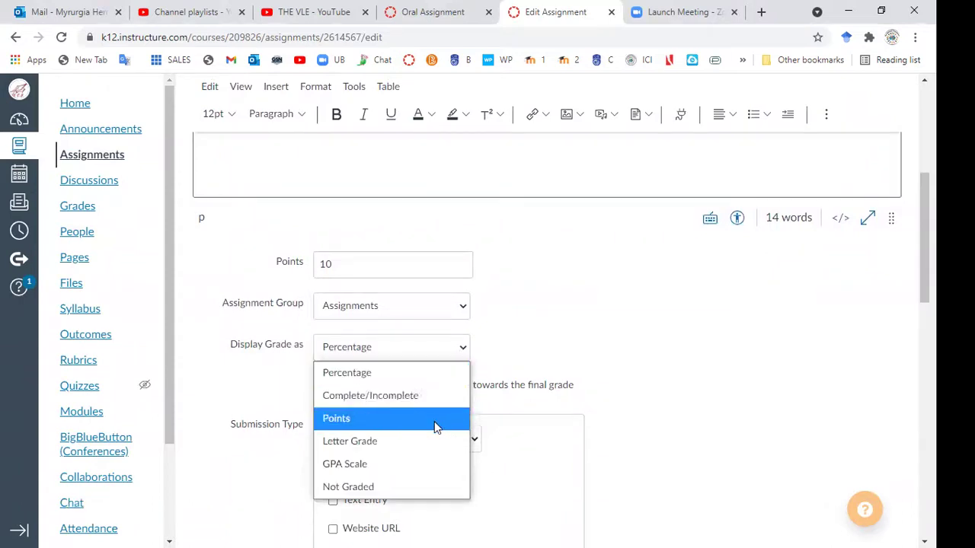
left_click(434, 421)
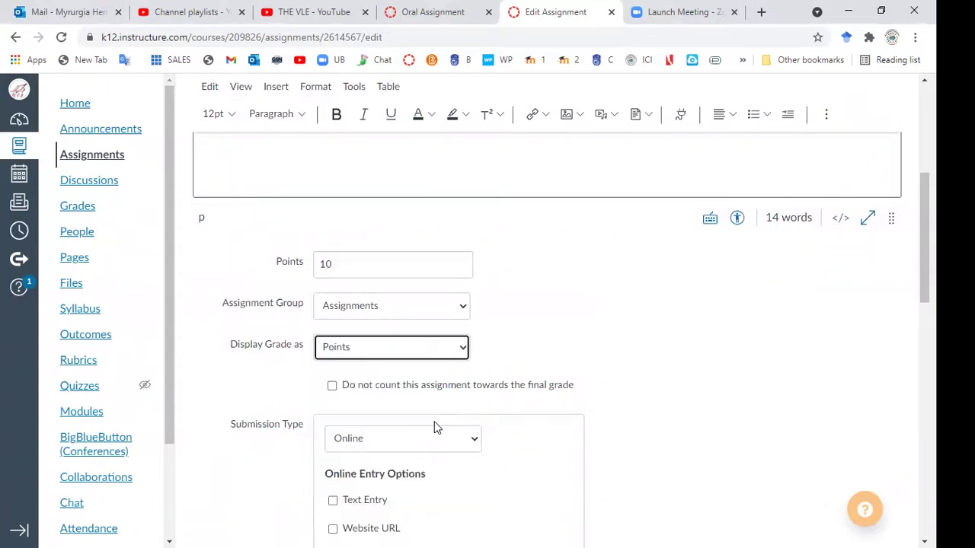
left_click(458, 355)
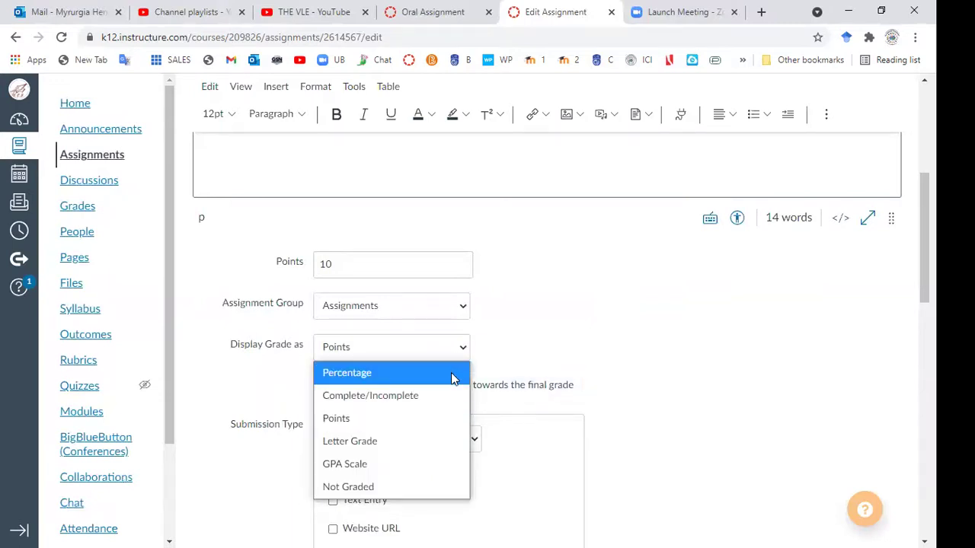
left_click(450, 373)
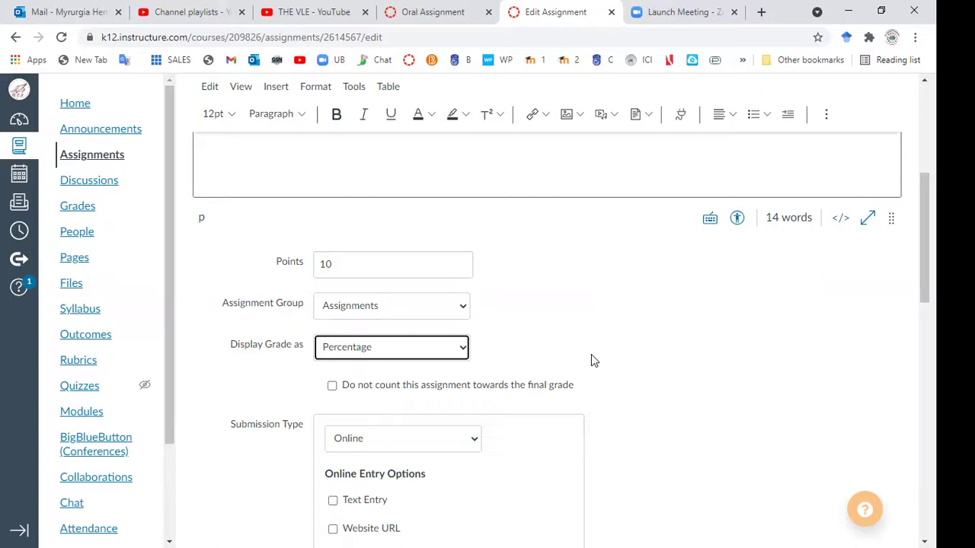
Review the assignment's description, points, submission type, allowed attempts, group, peer review and availability date settings
scroll(694, 411, "down", 3)
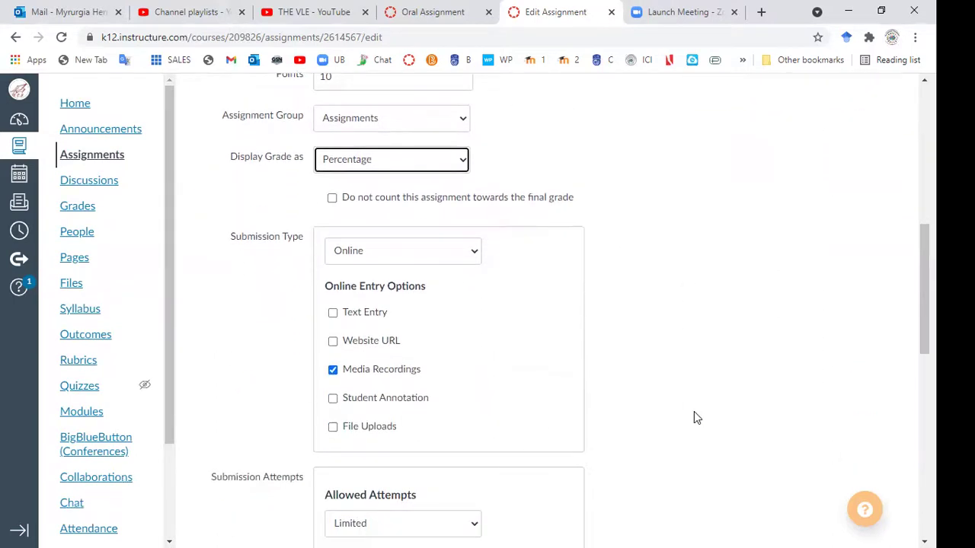
scroll(693, 415, "down", 2)
scroll(694, 415, "down", 2)
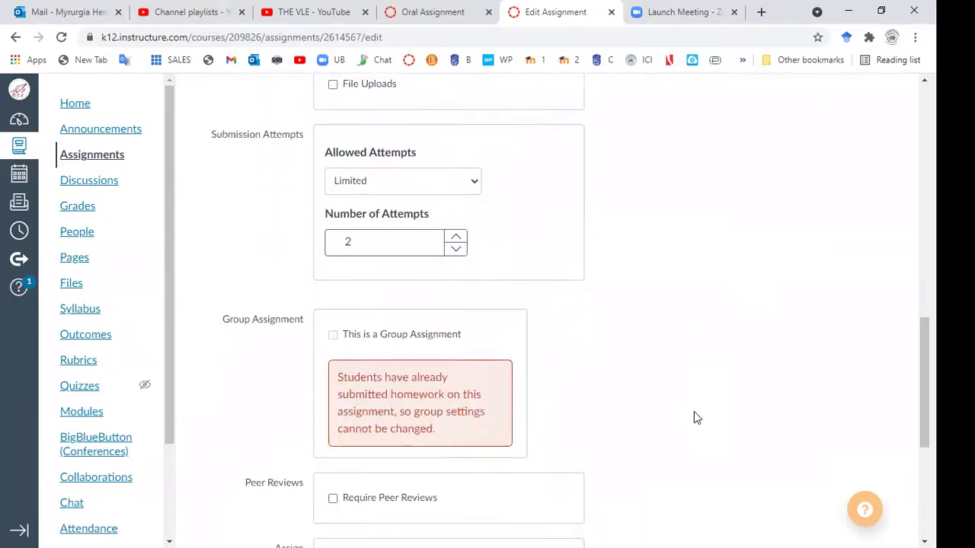
scroll(694, 417, "down", 1)
scroll(694, 417, "up", 7)
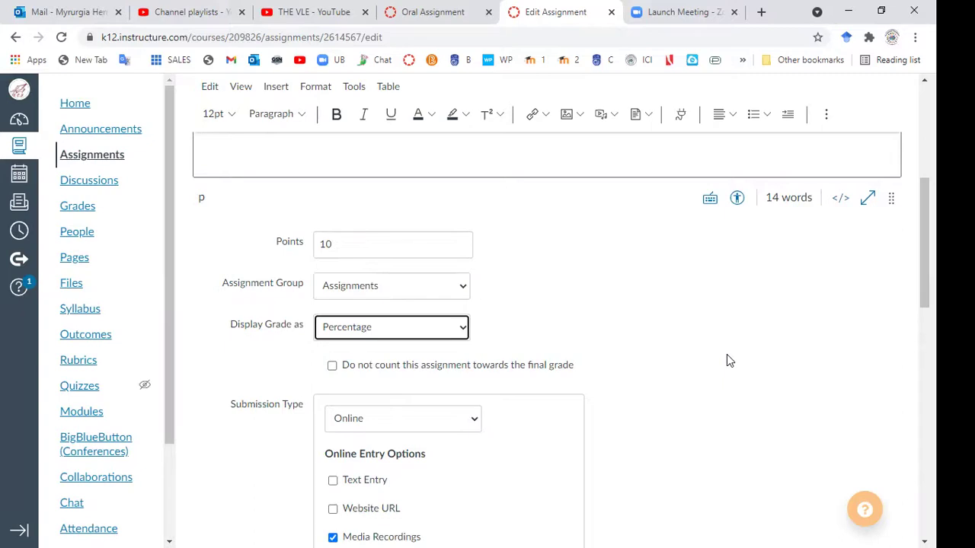
scroll(727, 354, "up", 3)
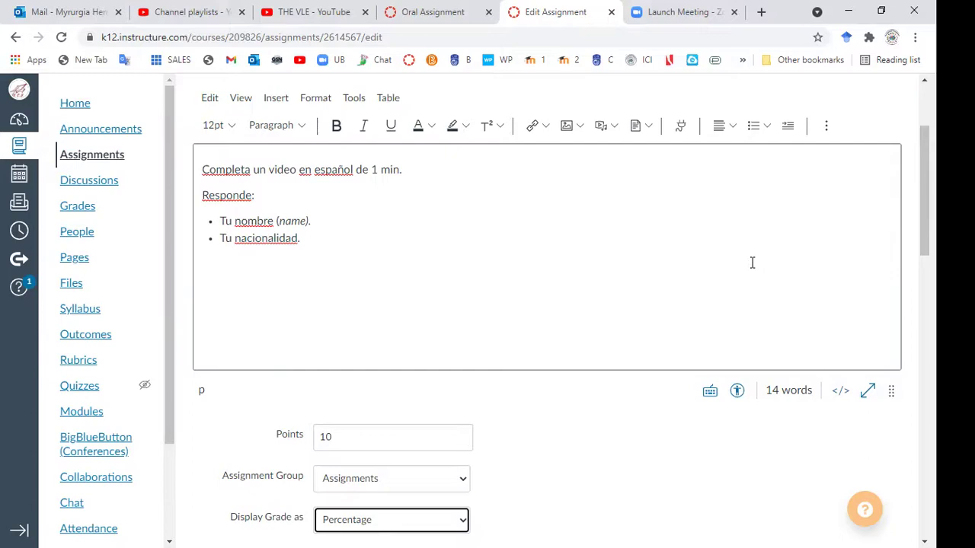
scroll(751, 263, "down", 5)
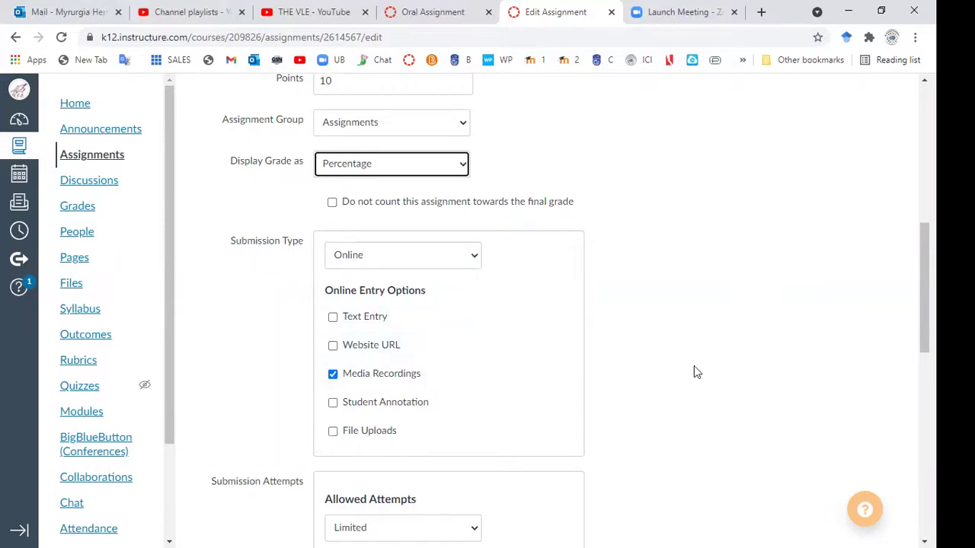
scroll(768, 355, "down", 2)
scroll(770, 358, "down", 3)
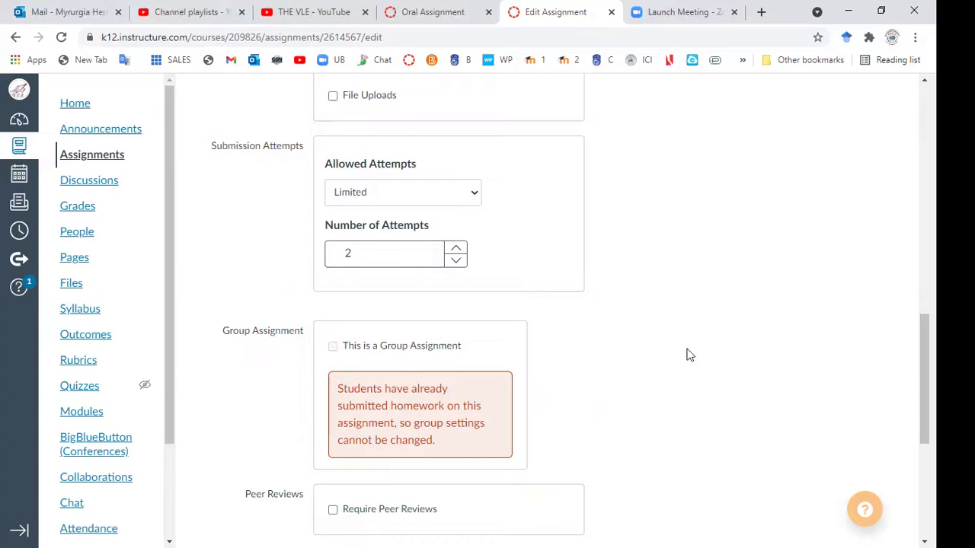
scroll(690, 355, "down", 3)
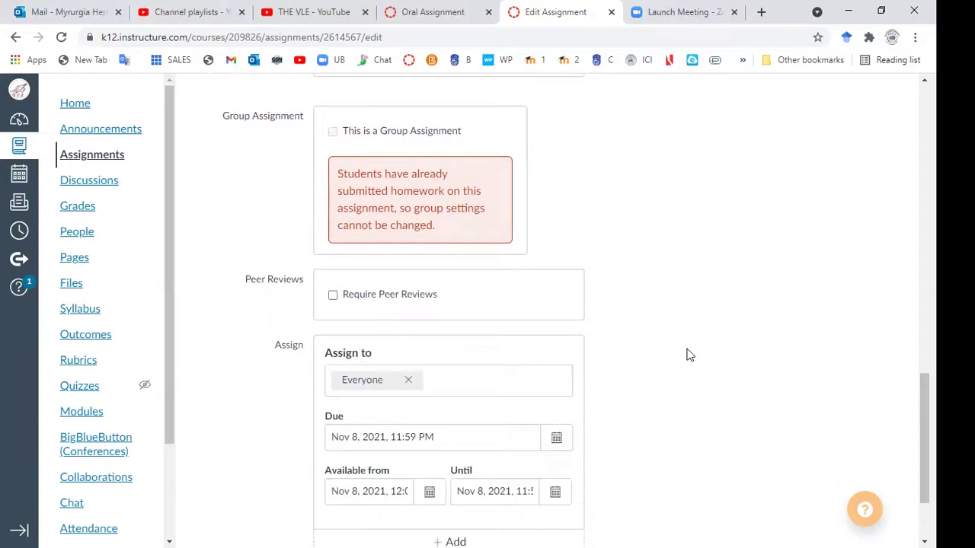
scroll(689, 355, "down", 2)
scroll(689, 355, "up", 1)
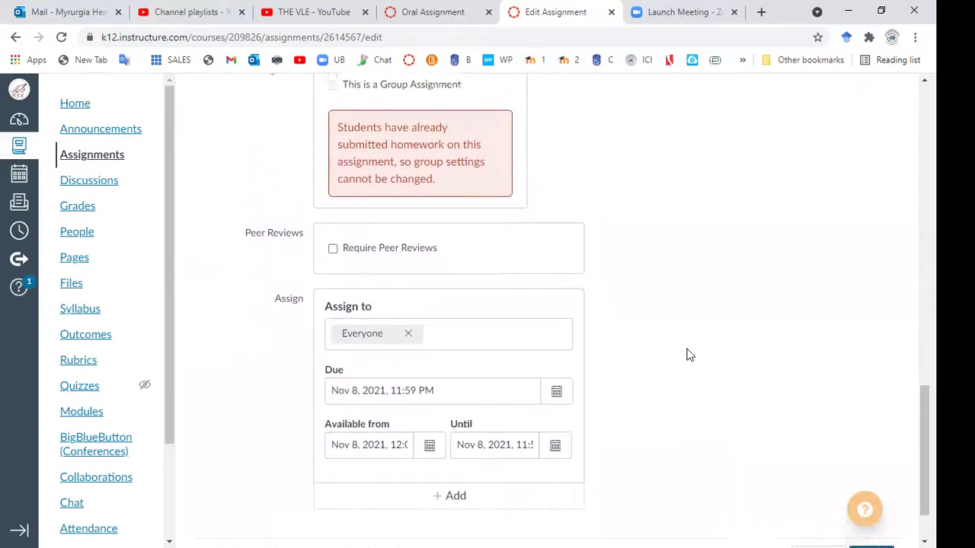
scroll(690, 355, "up", 1)
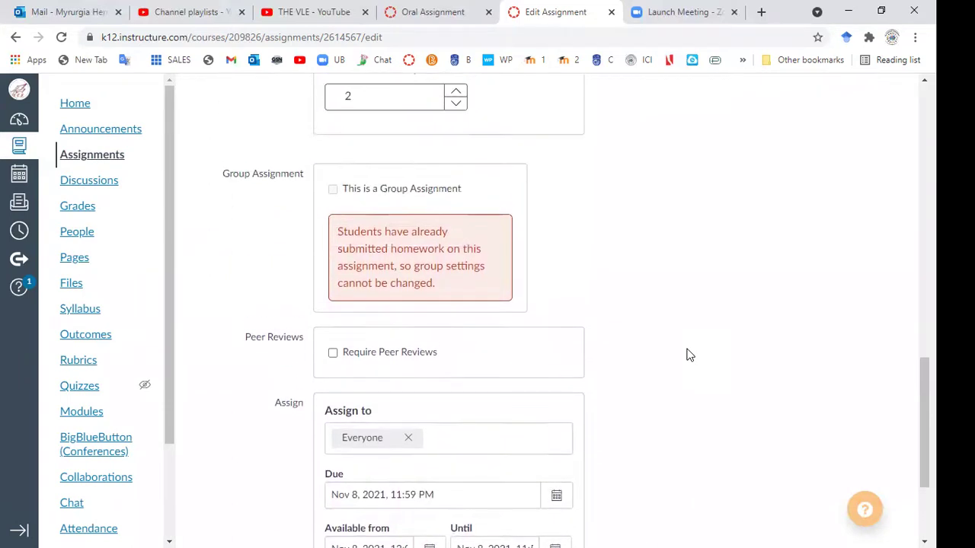